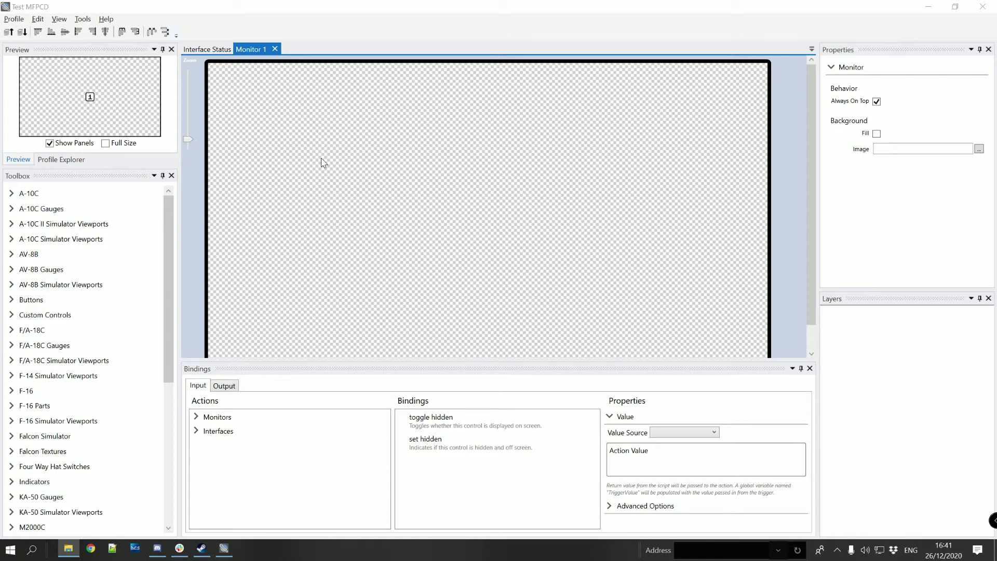
Add the DCS F/A-18C interface to the profile.
{"action": "left_click", "coordinate": [14, 19]}
{"action": "left_click", "coordinate": [61, 88]}
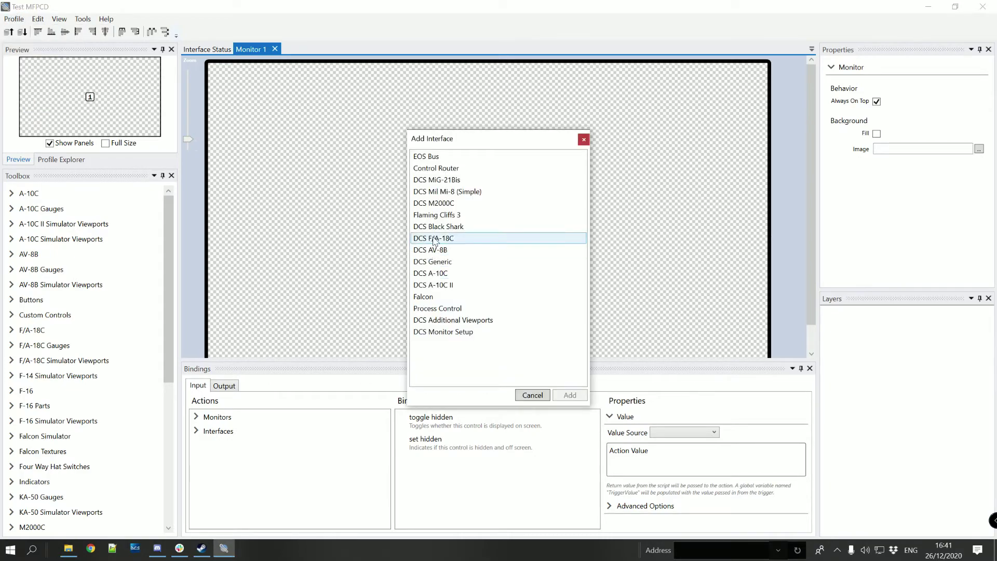
{"action": "left_click", "coordinate": [433, 238]}
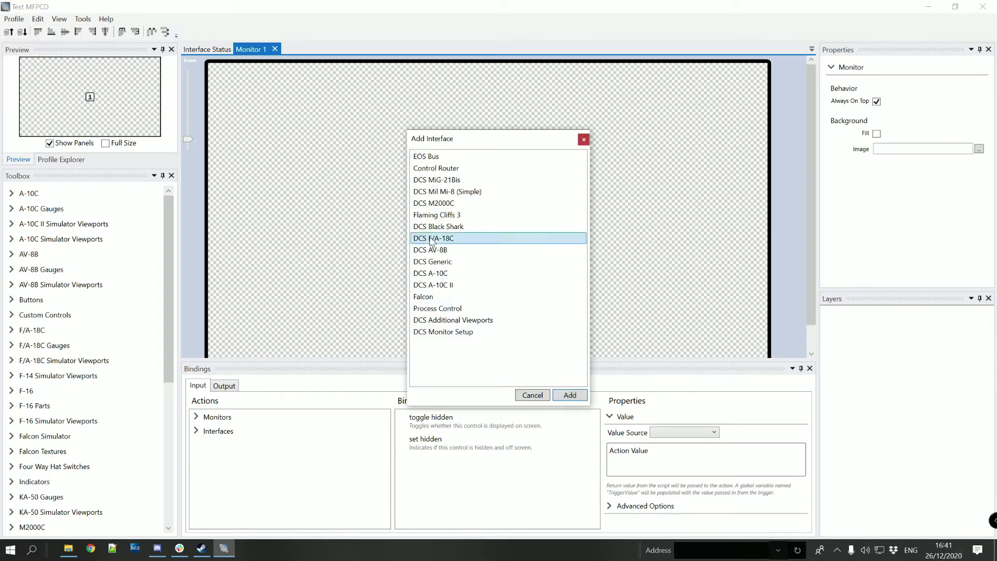
{"action": "left_click", "coordinate": [571, 397]}
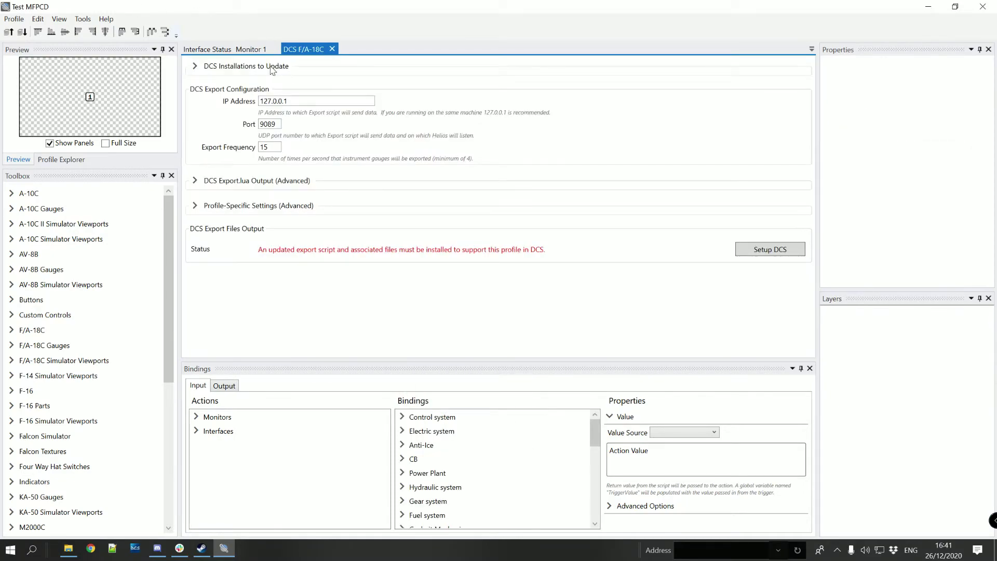
Place two F/A-18C MPCD panels side by side on Monitor 1, at left 0, top 0 and left 656, top 0.
{"action": "left_click", "coordinate": [250, 49]}
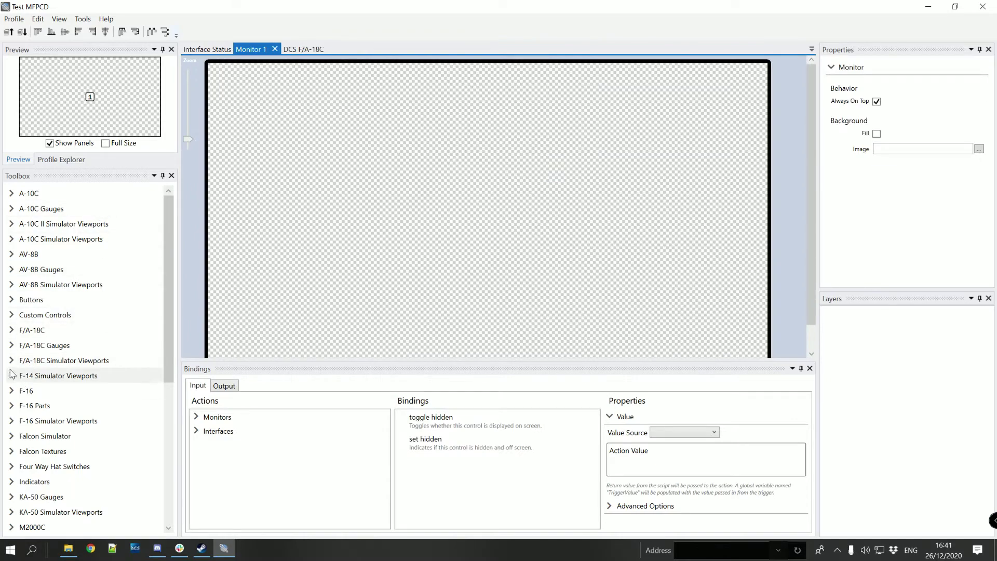
{"action": "double_click", "coordinate": [18, 346]}
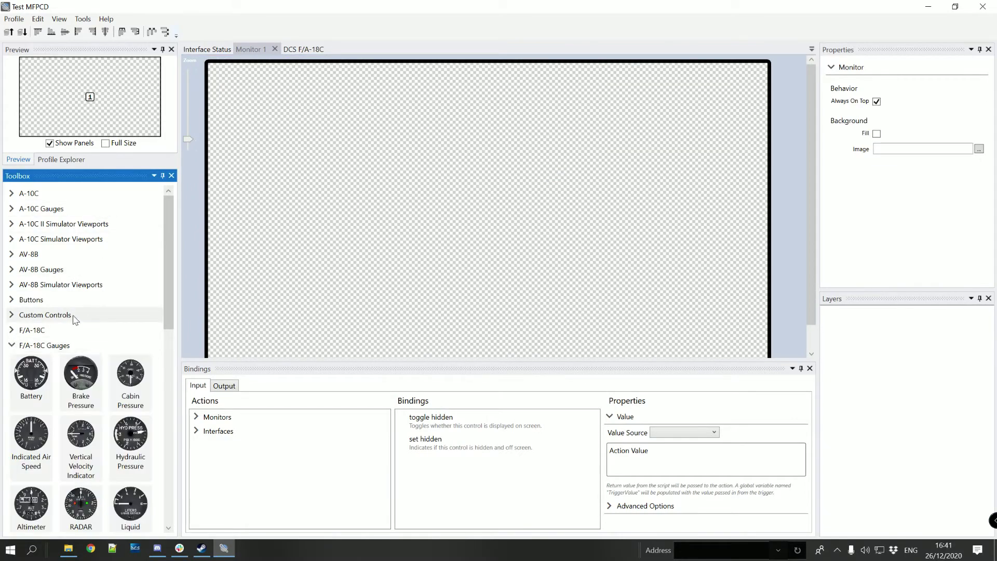
{"action": "left_click", "coordinate": [11, 346]}
{"action": "left_click", "coordinate": [11, 331]}
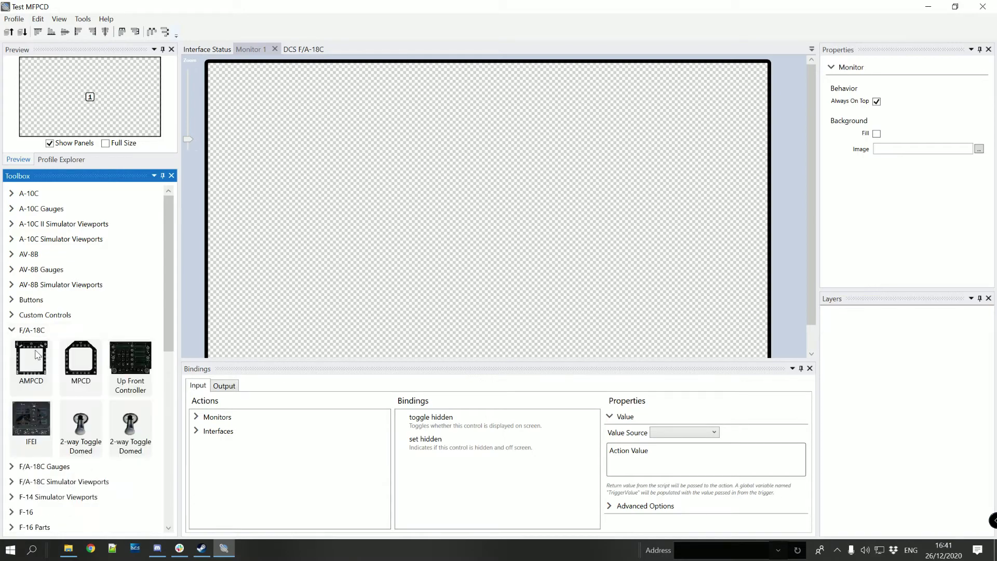
{"action": "left_click_drag", "start_coordinate": [71, 359], "coordinate": [210, 63]}
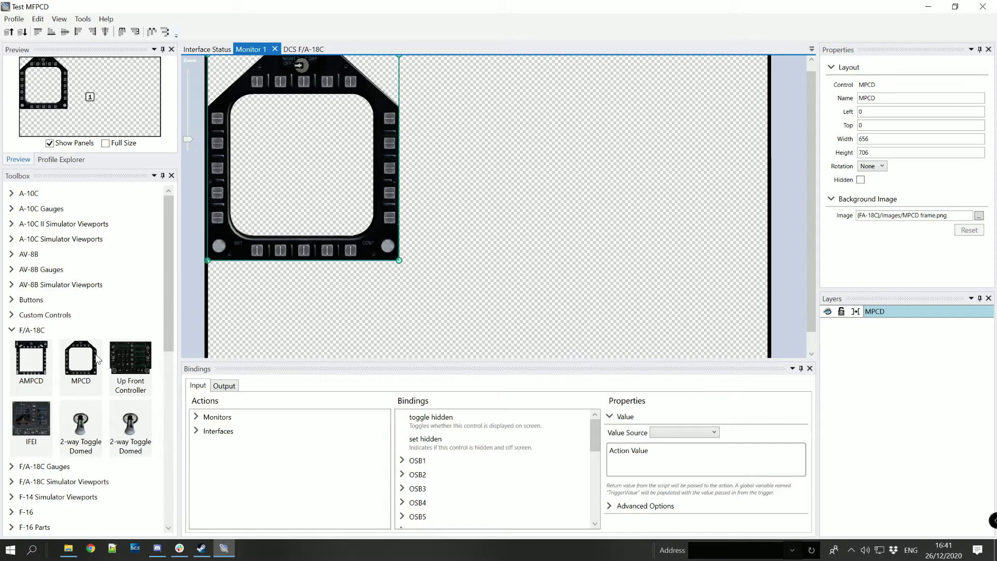
{"action": "left_click_drag", "start_coordinate": [96, 358], "coordinate": [436, 64]}
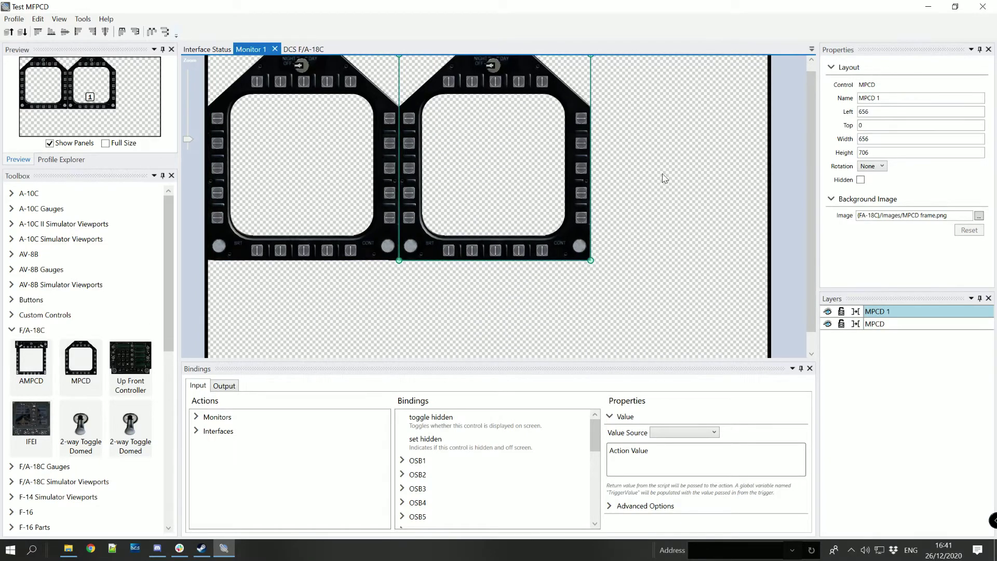
Rename the second panel MPCD Right and the first panel MPCD Left.
{"action": "left_click", "coordinate": [878, 98]}
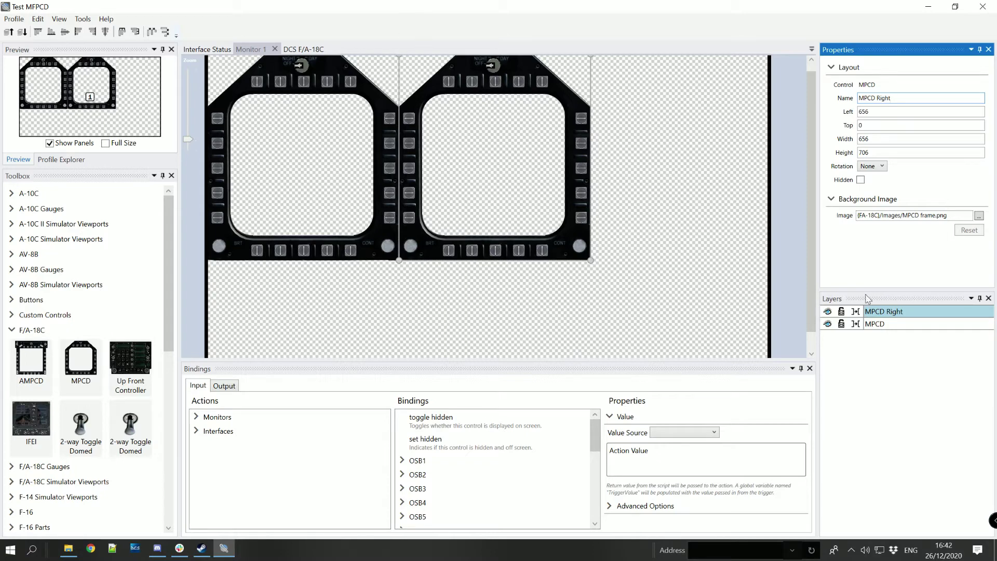
{"action": "left_click", "coordinate": [909, 325]}
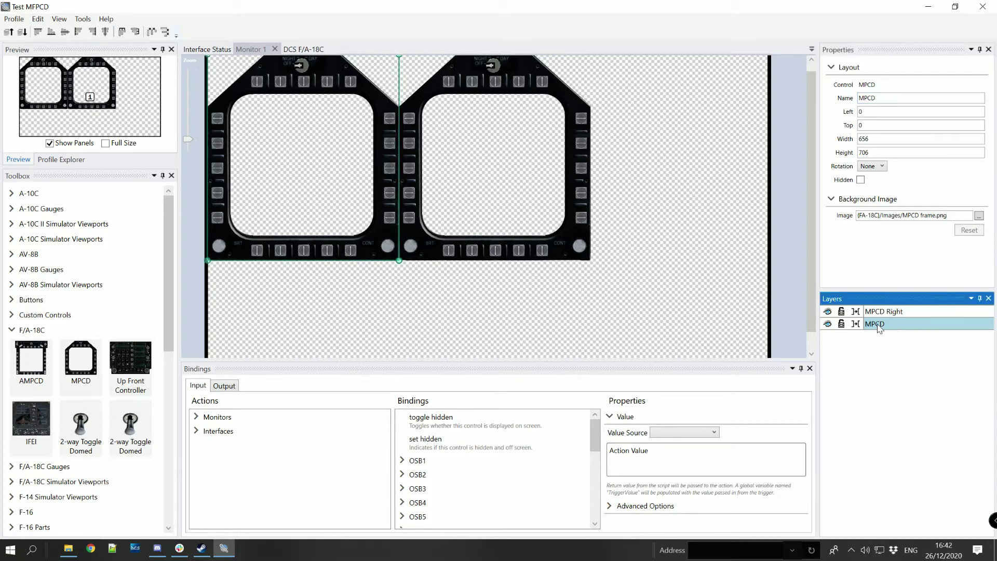
{"action": "left_click", "coordinate": [901, 99]}
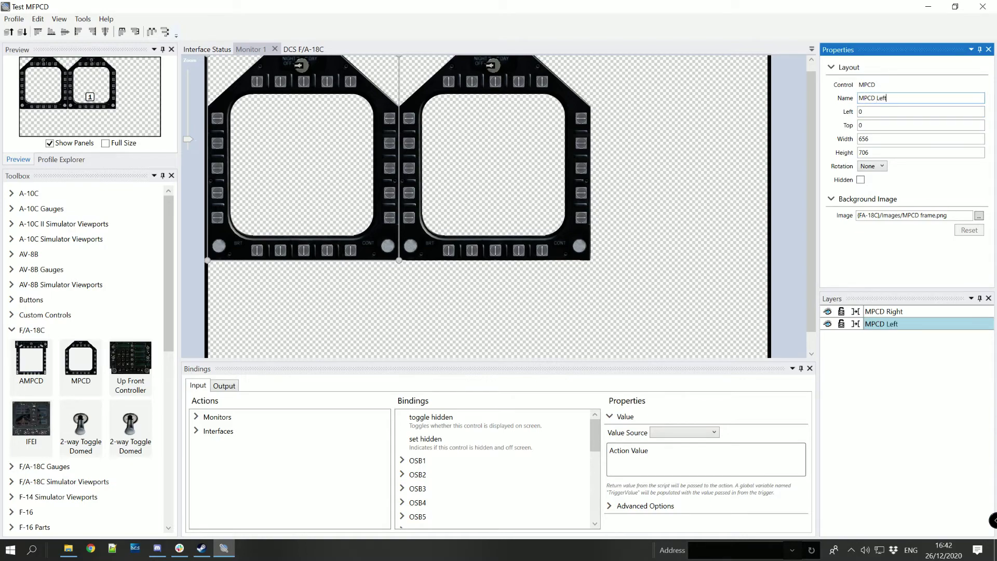
{"action": "left_click", "coordinate": [945, 353]}
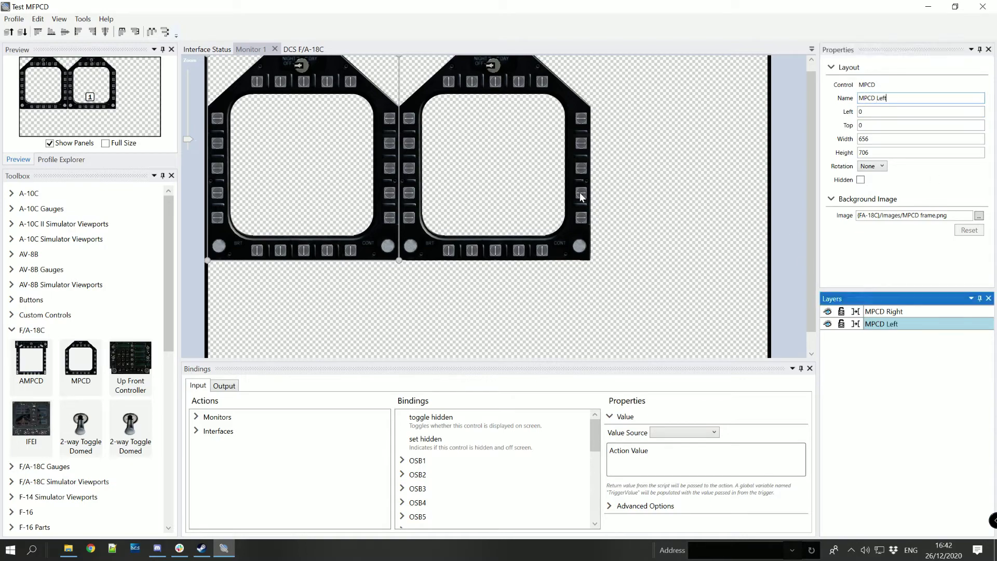
Add the F/A18C LEFT_MFCD simulator viewport over the left MPCD opening and enlarge it to about 506 by 494.
{"action": "scroll", "coordinate": [70, 310], "scroll_direction": "down", "scroll_amount": 2}
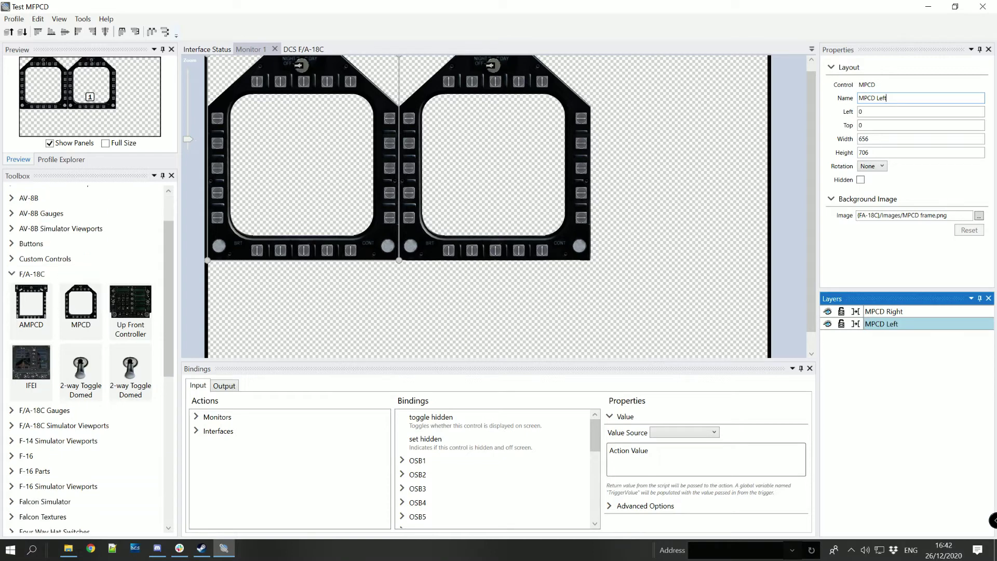
{"action": "left_click", "coordinate": [42, 430]}
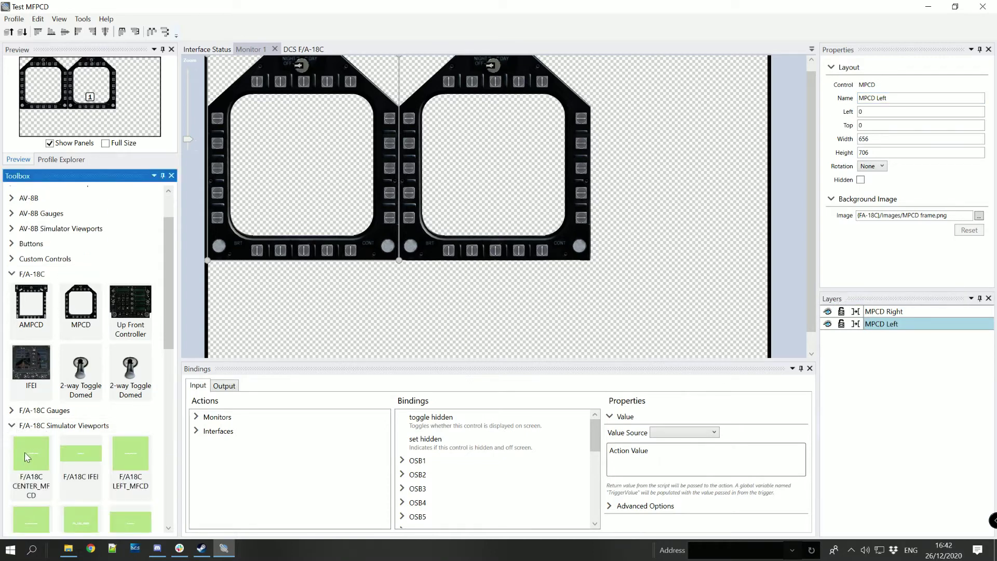
{"action": "left_click_drag", "start_coordinate": [130, 473], "coordinate": [247, 124]}
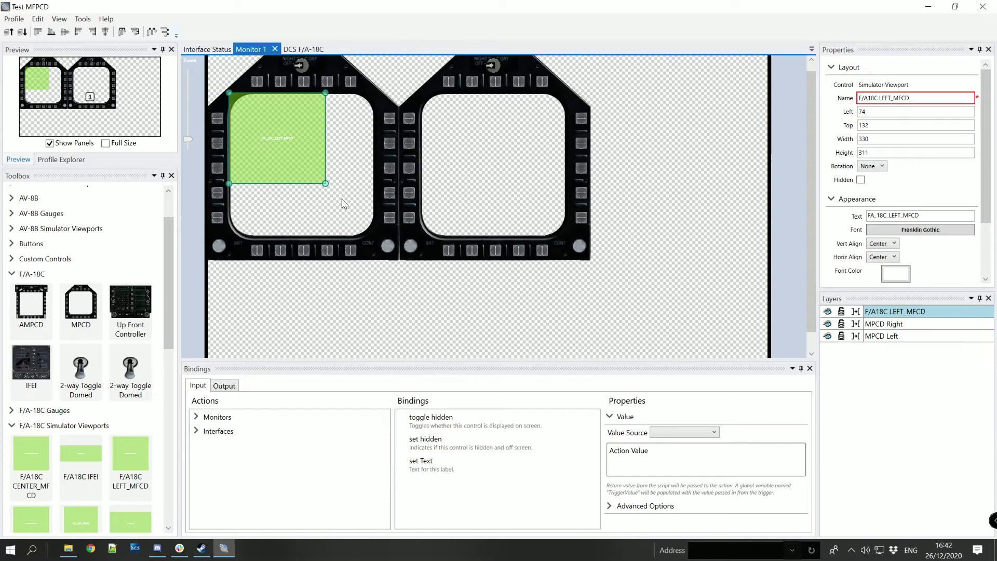
{"action": "left_click_drag", "start_coordinate": [325, 184], "coordinate": [430, 290]}
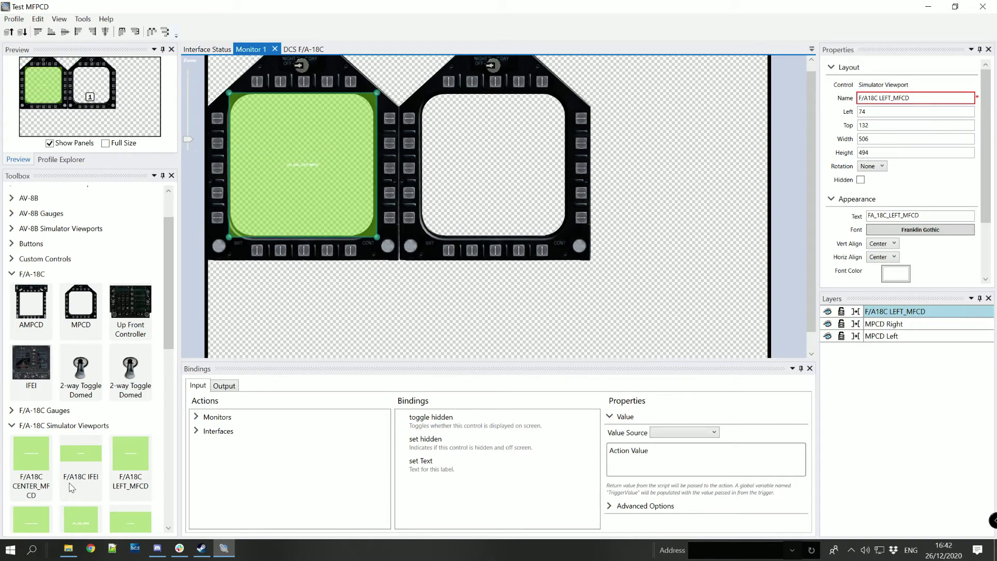
Add the F/A18C RIGHT_MFCD simulator viewport over the right MPCD opening and enlarge it to about 514 by 494.
{"action": "scroll", "coordinate": [74, 504], "scroll_direction": "down", "scroll_amount": 1}
{"action": "left_click_drag", "start_coordinate": [29, 508], "coordinate": [438, 123]}
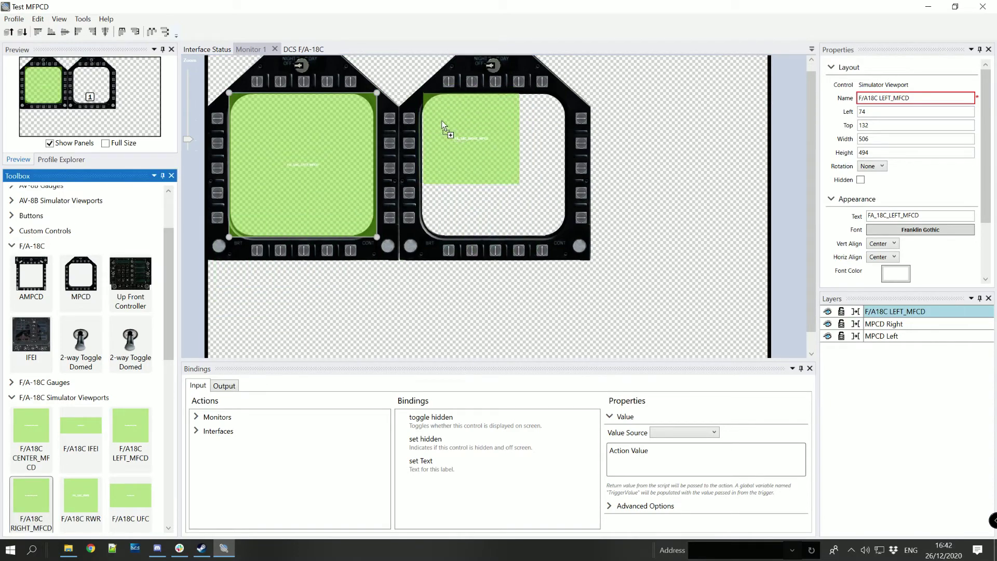
{"action": "left_click", "coordinate": [510, 190]}
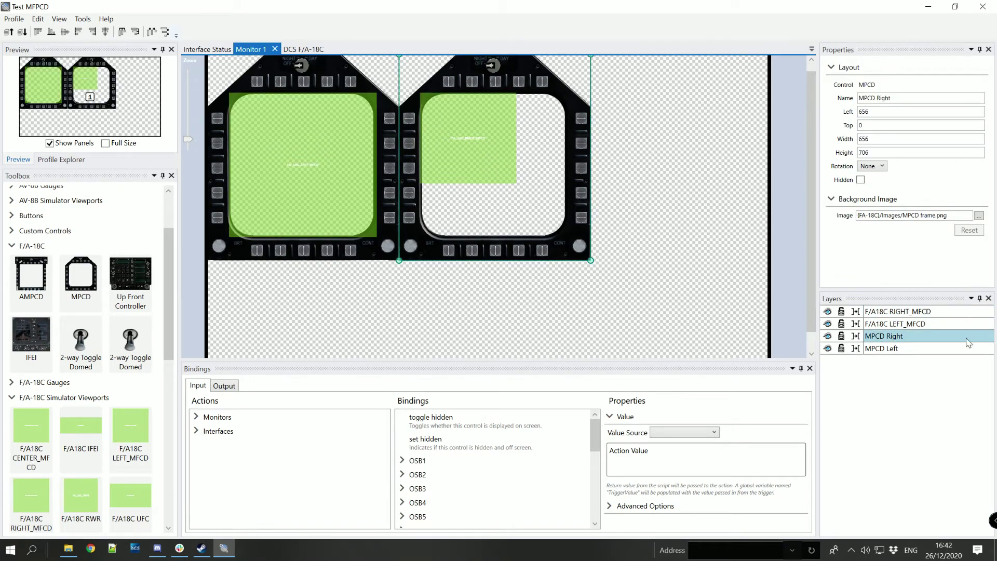
{"action": "left_click", "coordinate": [898, 313]}
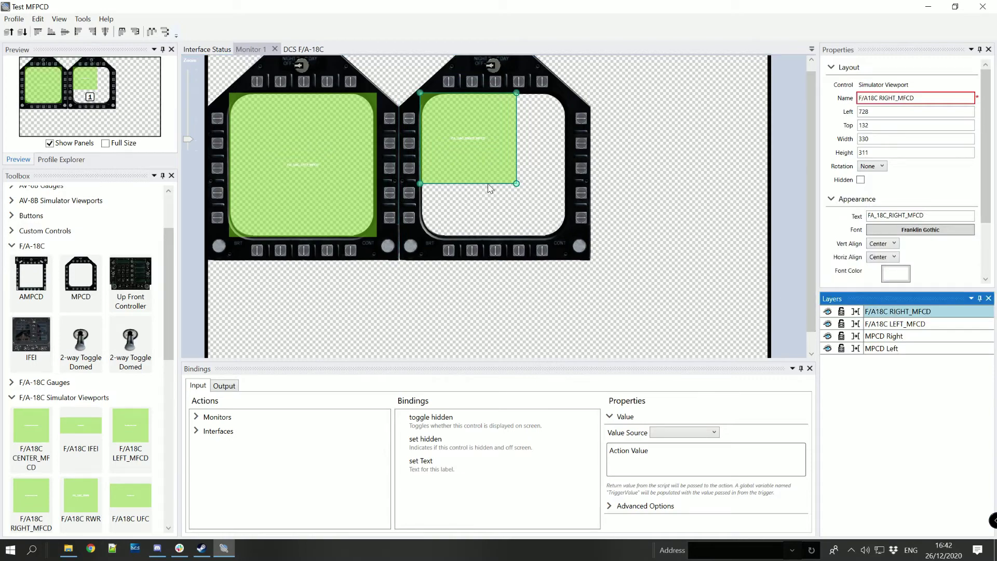
{"action": "left_click_drag", "start_coordinate": [517, 183], "coordinate": [627, 283]}
{"action": "left_click_drag", "start_coordinate": [533, 171], "coordinate": [484, 155]}
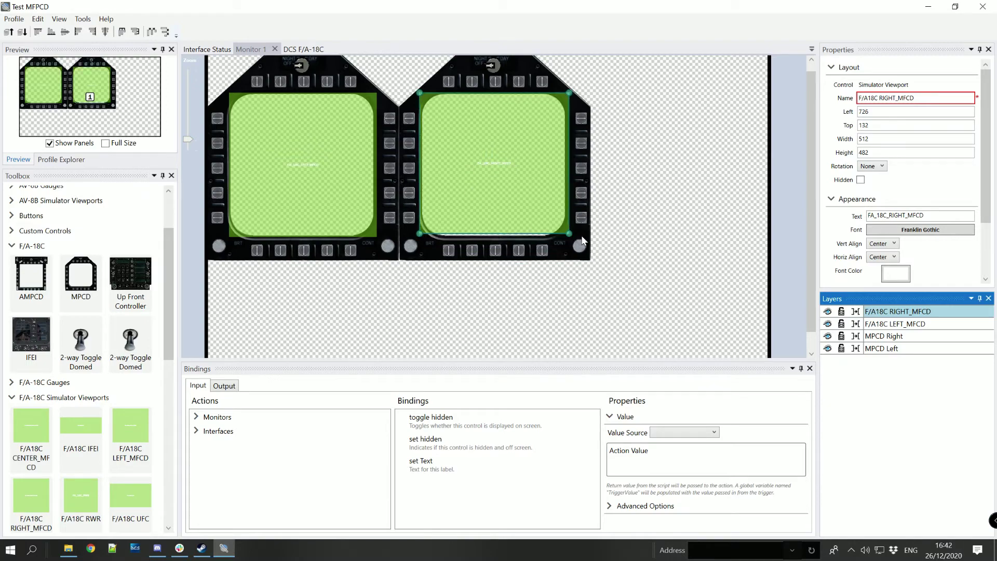
{"action": "left_click_drag", "start_coordinate": [569, 236], "coordinate": [570, 240]}
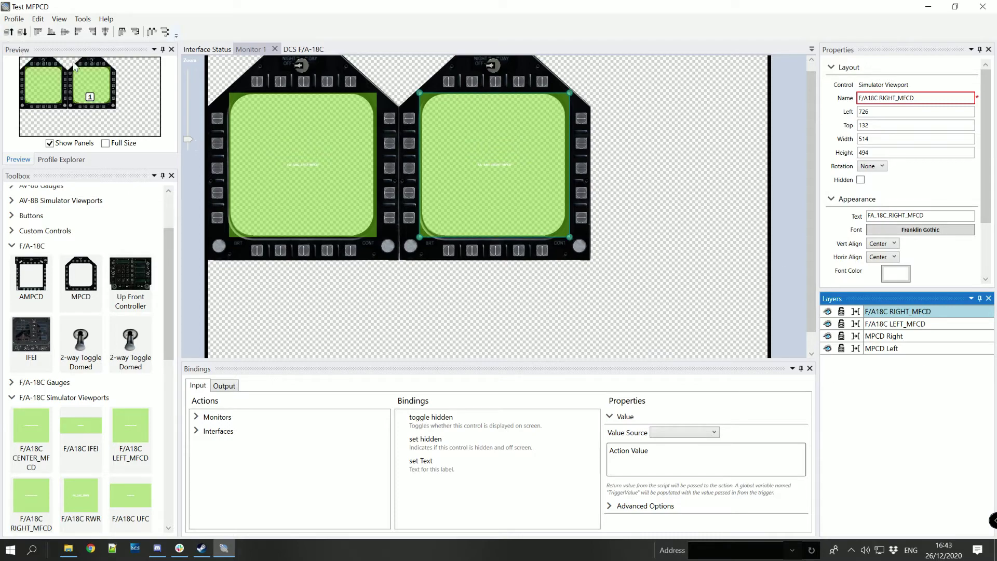
Move the RIGHT_MFCD viewport layer behind MPCD Right and the LEFT_MFCD viewport layer behind MPCD Left.
{"action": "left_click", "coordinate": [24, 33]}
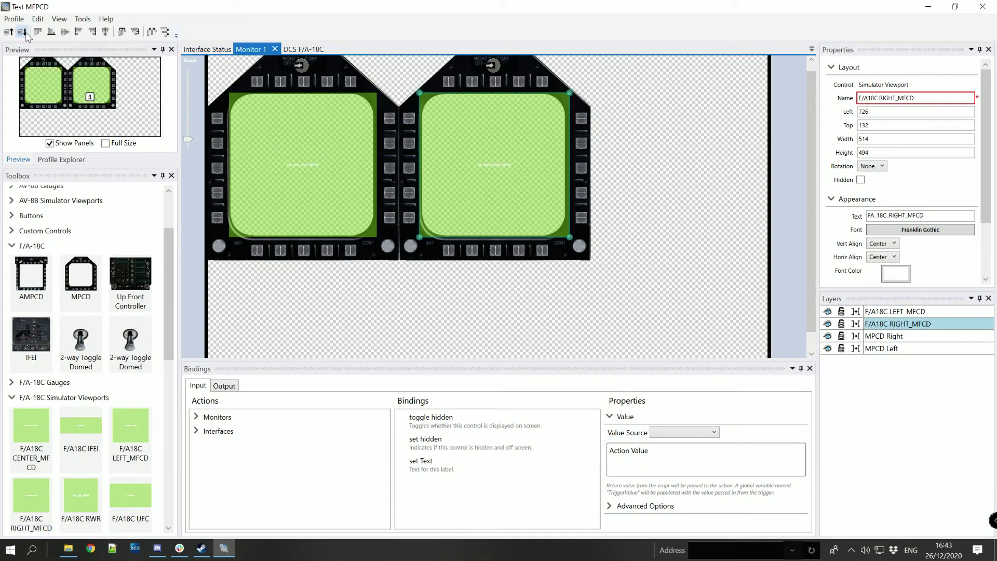
{"action": "left_click", "coordinate": [25, 33]}
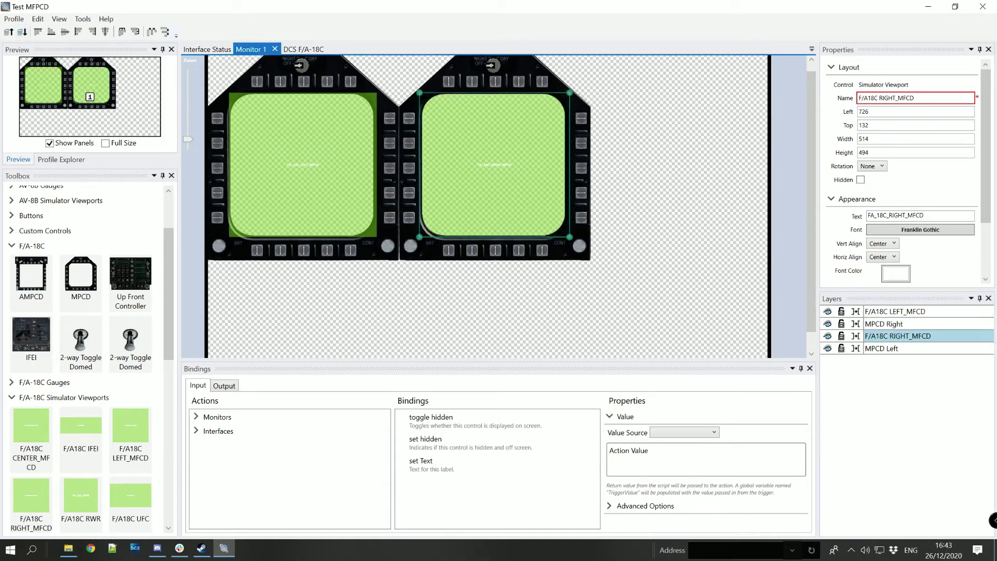
{"action": "left_click", "coordinate": [892, 312]}
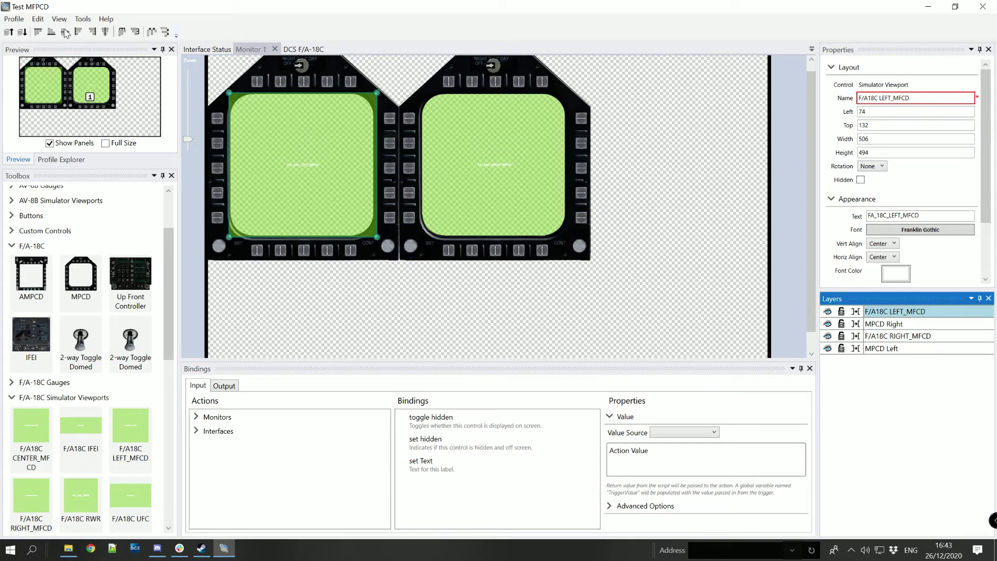
{"action": "left_click", "coordinate": [22, 33]}
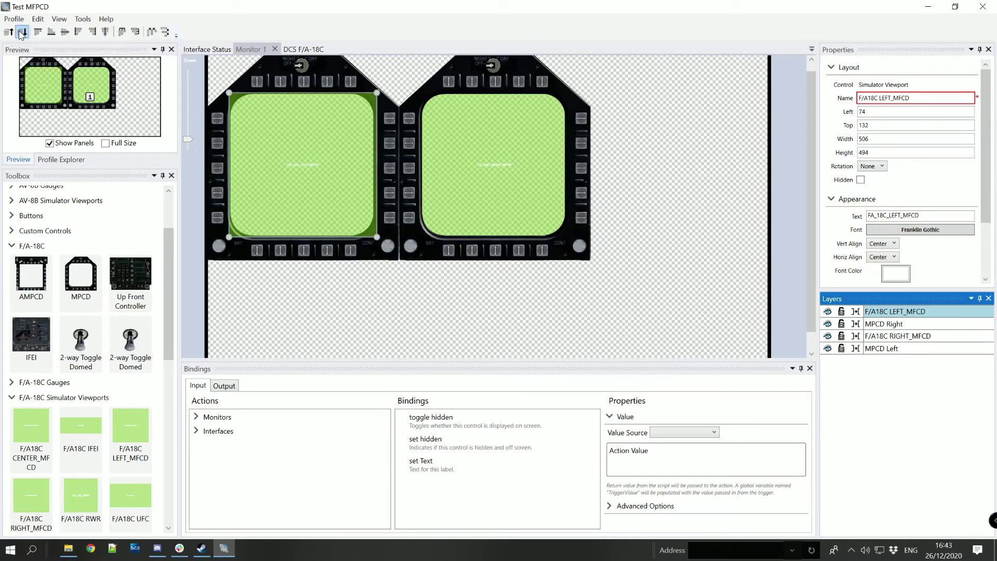
{"action": "left_click", "coordinate": [21, 33]}
{"action": "left_click", "coordinate": [22, 33]}
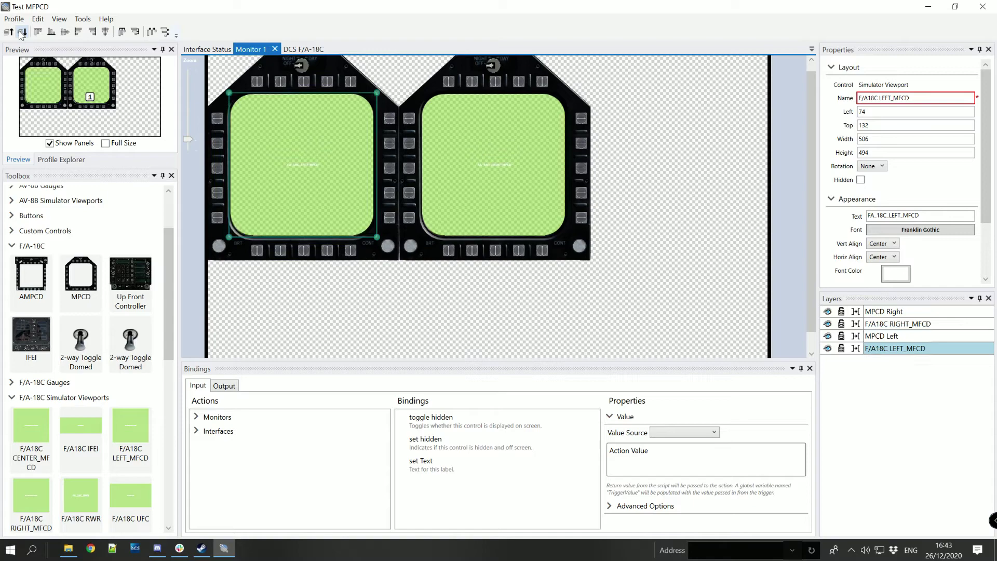
Deselect the viewport and collapse the F/A-18C and F/A-18C Simulator Viewports toolbox categories.
{"action": "left_click", "coordinate": [457, 351]}
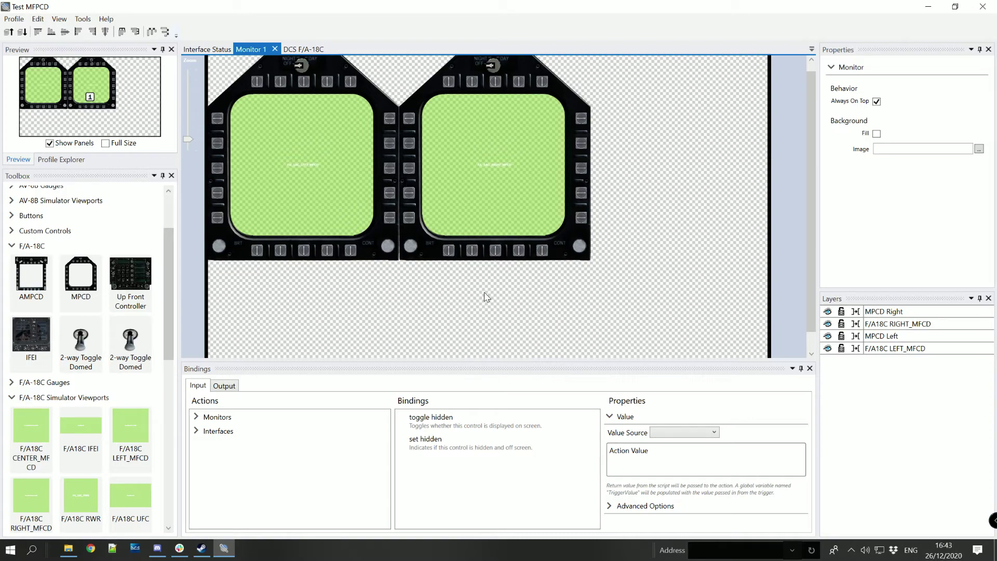
{"action": "left_click", "coordinate": [13, 246]}
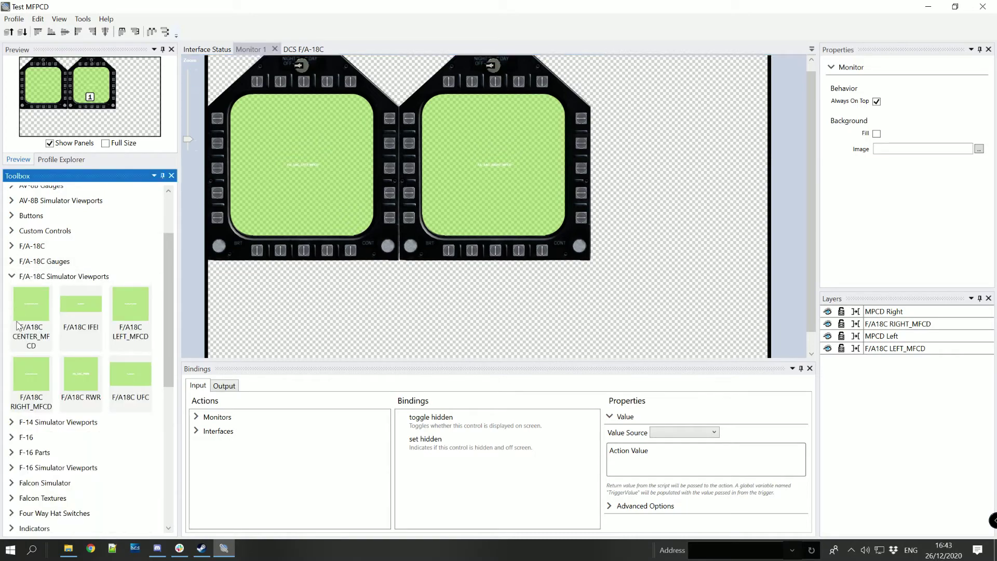
{"action": "left_click", "coordinate": [14, 277]}
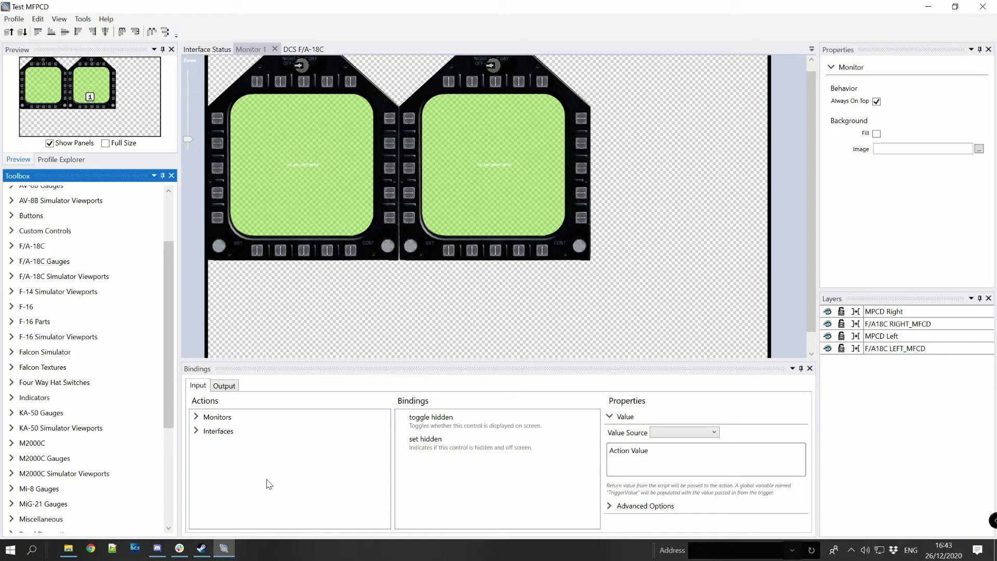
Select the MPCD Left panel and look through its list of bindable input controls.
{"action": "left_click", "coordinate": [366, 83]}
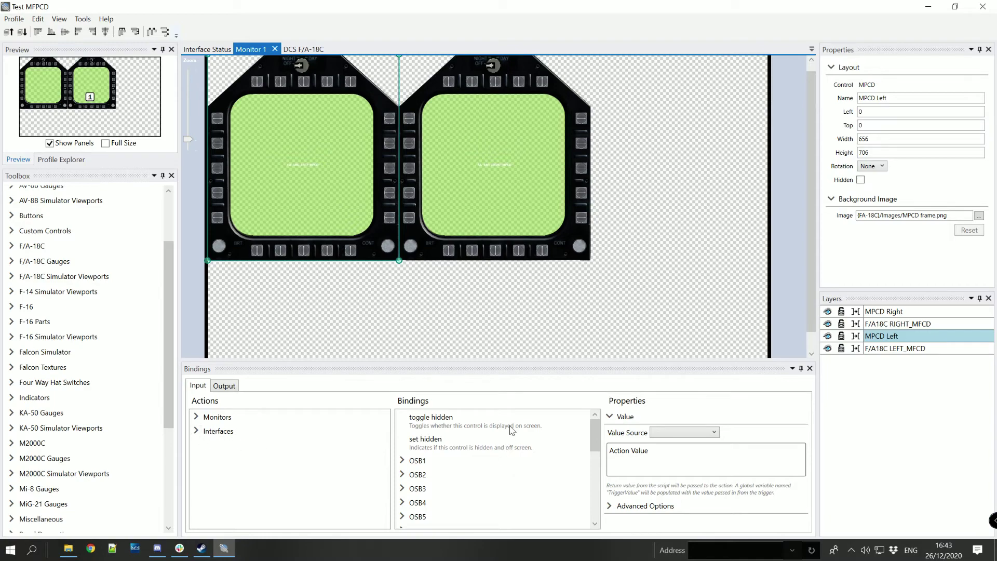
{"action": "left_click", "coordinate": [547, 435]}
{"action": "scroll", "coordinate": [508, 446], "scroll_direction": "down", "scroll_amount": 10}
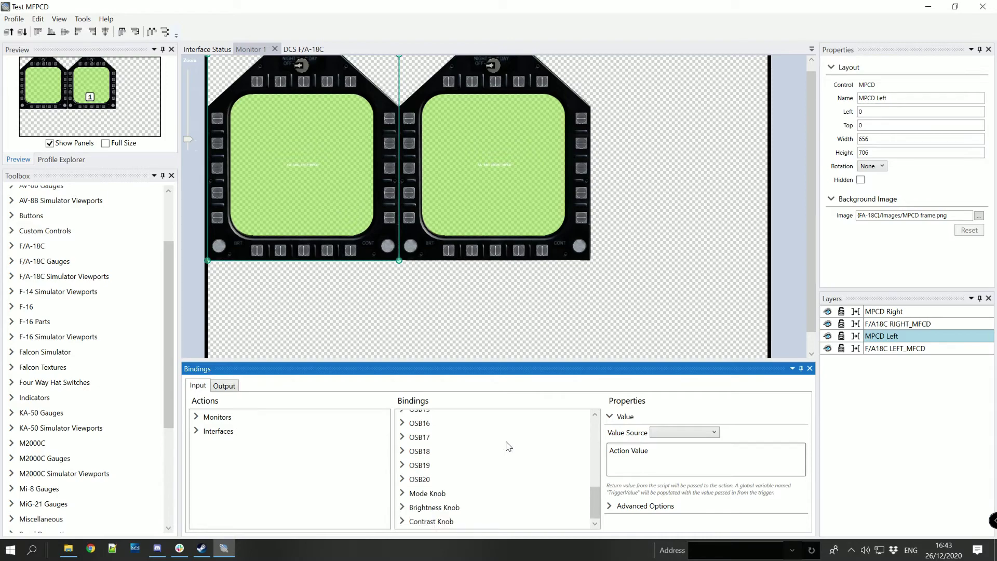
{"action": "scroll", "coordinate": [509, 447], "scroll_direction": "up", "scroll_amount": 10}
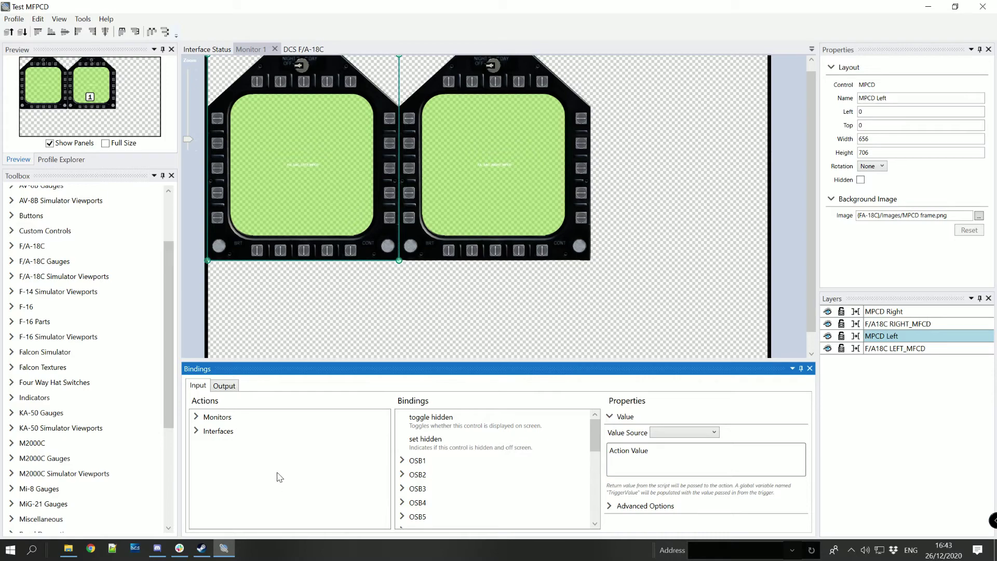
Expand the DCS F/A-18C interface's input triggers down to the Left MDI group.
{"action": "left_click", "coordinate": [196, 431]}
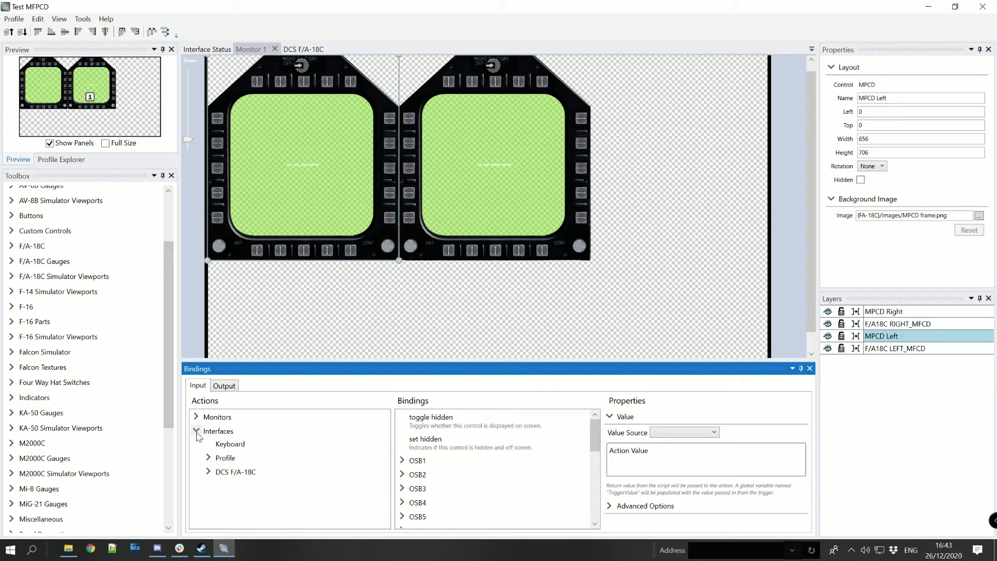
{"action": "left_click", "coordinate": [208, 472]}
{"action": "scroll", "coordinate": [320, 468], "scroll_direction": "down", "scroll_amount": 5}
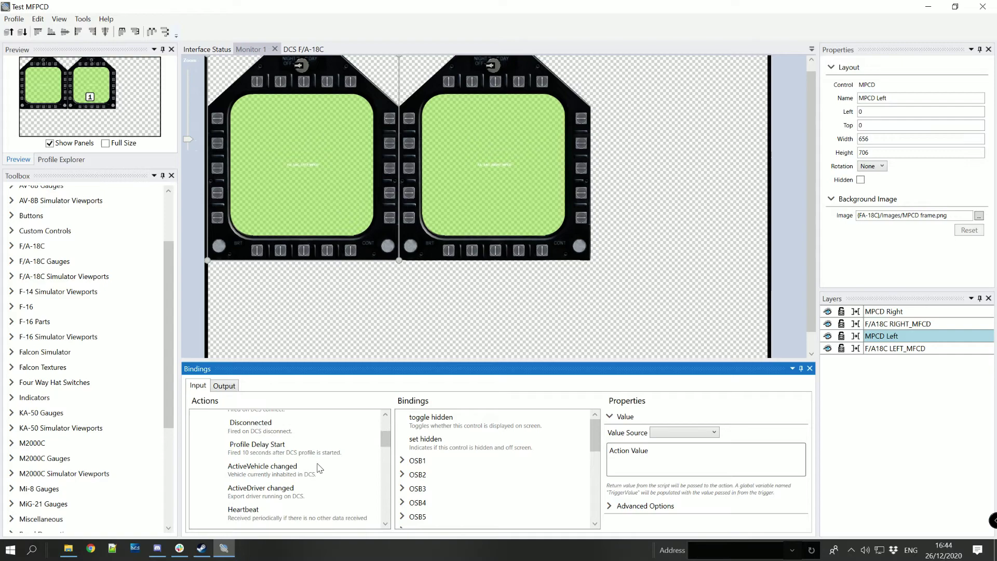
{"action": "scroll", "coordinate": [319, 468], "scroll_direction": "down", "scroll_amount": 10}
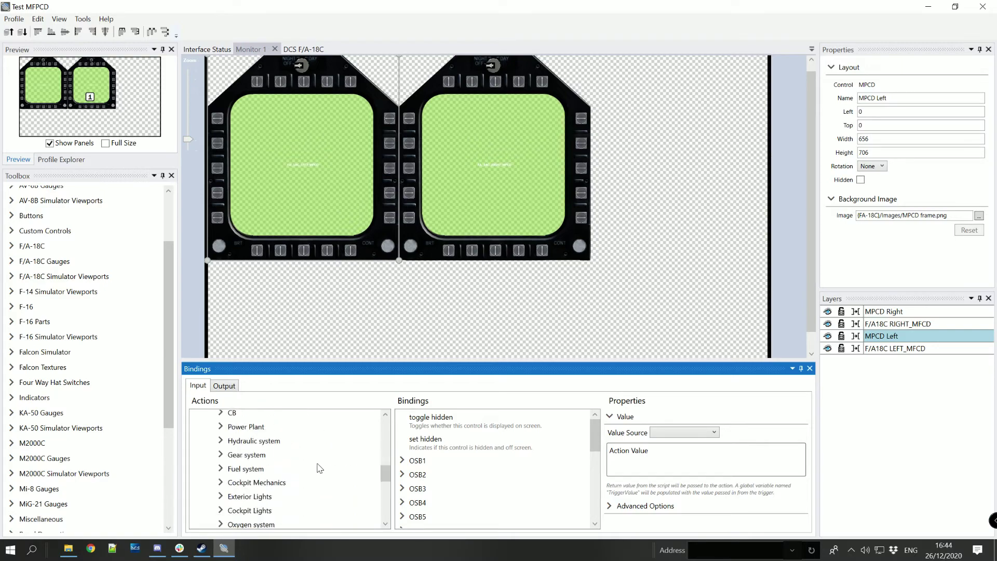
{"action": "scroll", "coordinate": [320, 468], "scroll_direction": "down", "scroll_amount": 1}
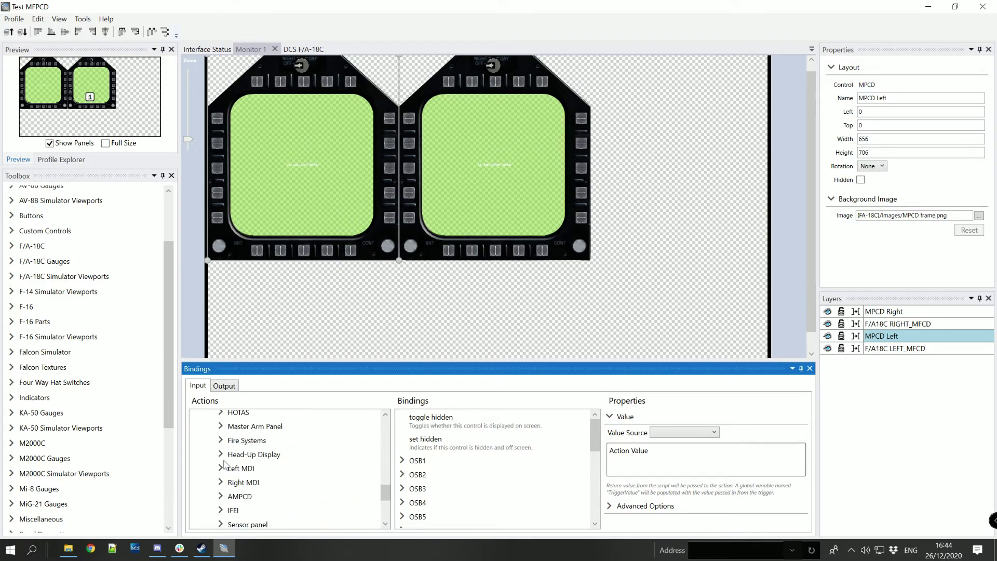
{"action": "left_click", "coordinate": [221, 468]}
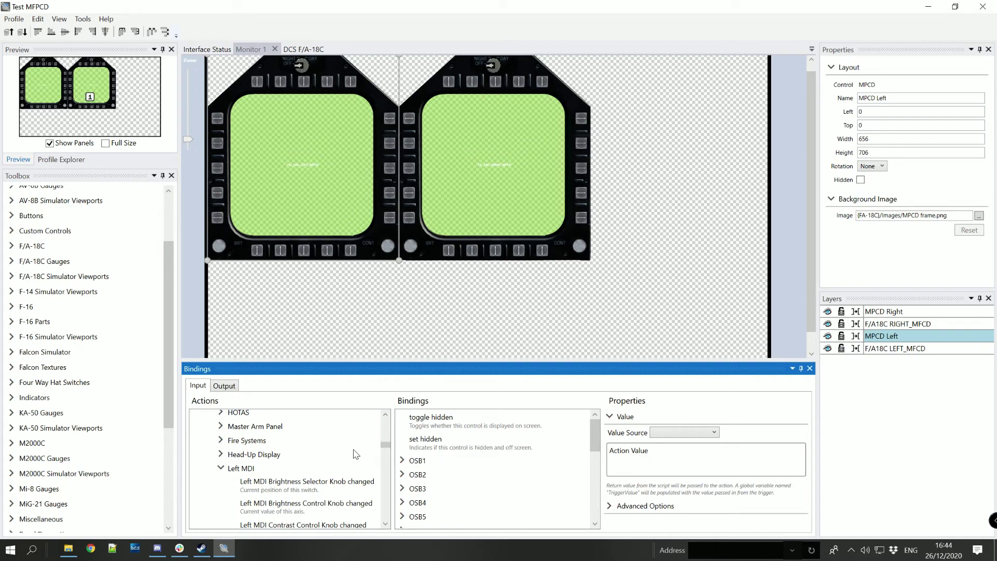
Bind the Left MDI "OSB 01 changed" trigger to the "set physical state" action of MPCD Left's OSB1.
{"action": "scroll", "coordinate": [331, 458], "scroll_direction": "down", "scroll_amount": 3}
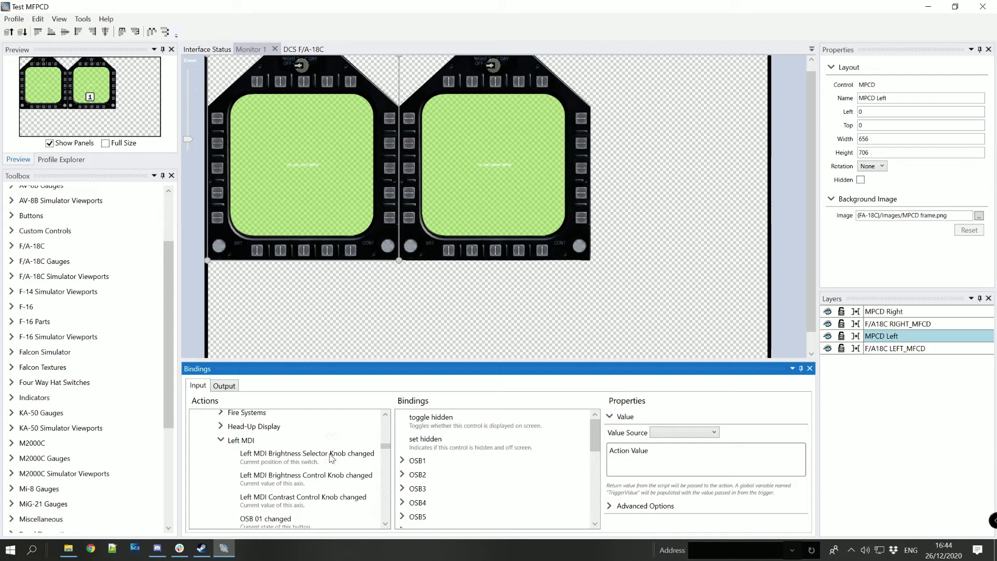
{"action": "scroll", "coordinate": [331, 458], "scroll_direction": "down", "scroll_amount": 1}
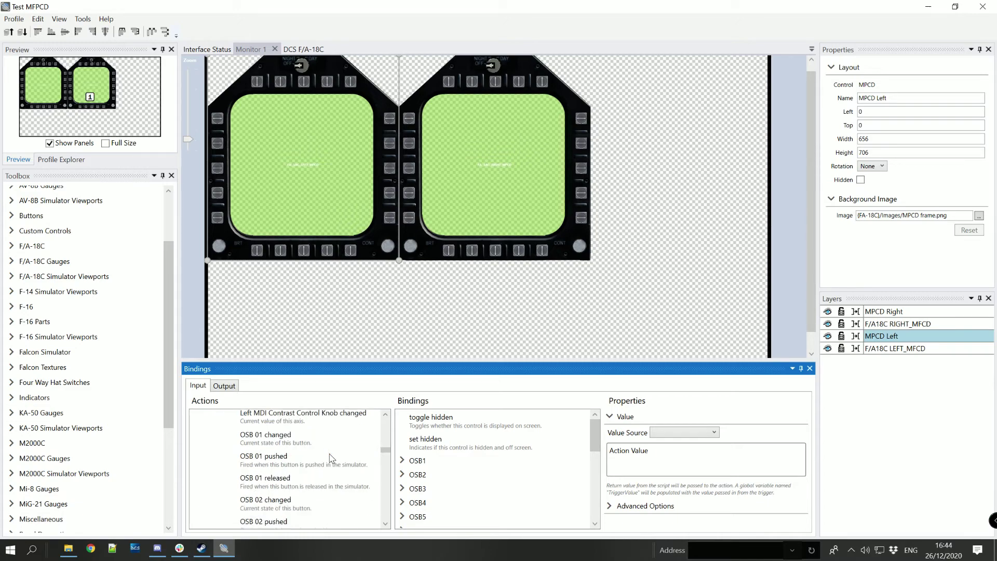
{"action": "left_click", "coordinate": [285, 439]}
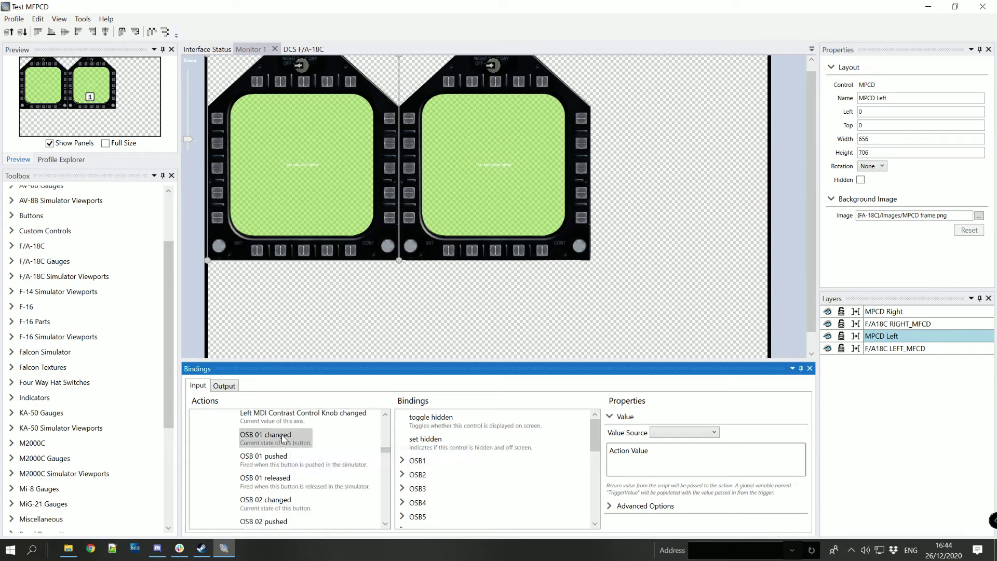
{"action": "left_click", "coordinate": [402, 460]}
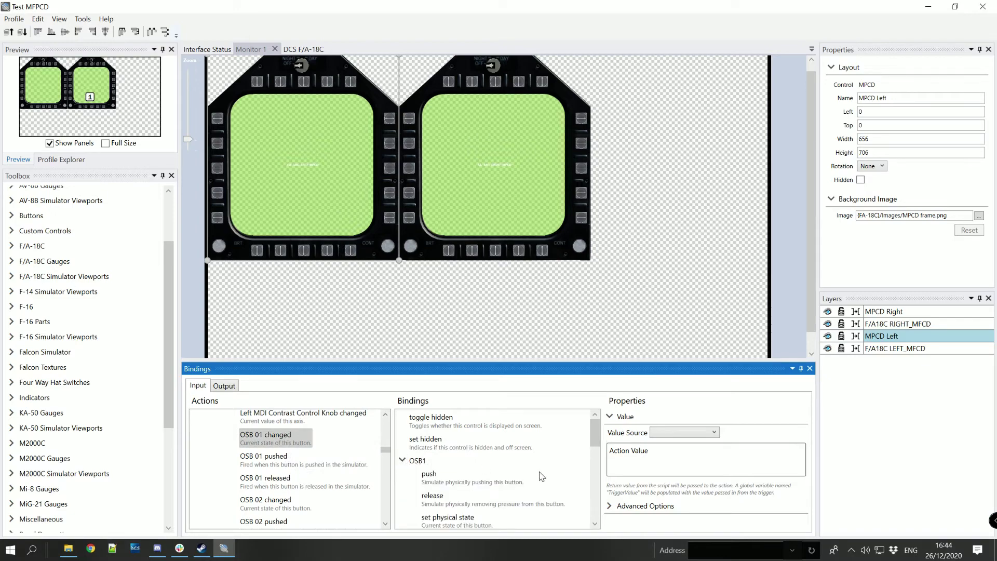
{"action": "scroll", "coordinate": [541, 476], "scroll_direction": "down", "scroll_amount": 1}
{"action": "left_click_drag", "start_coordinate": [298, 447], "coordinate": [440, 496]}
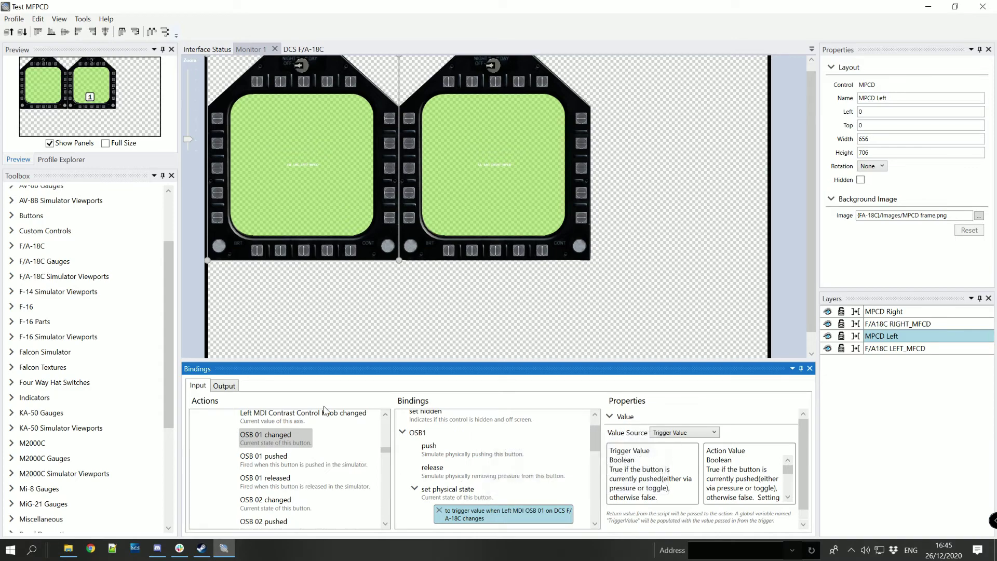
Switch to MPCD Left's output bindings and expand the DCS F/A-18C interface's Left MDI actions.
{"action": "left_click", "coordinate": [219, 386]}
{"action": "left_click", "coordinate": [196, 430]}
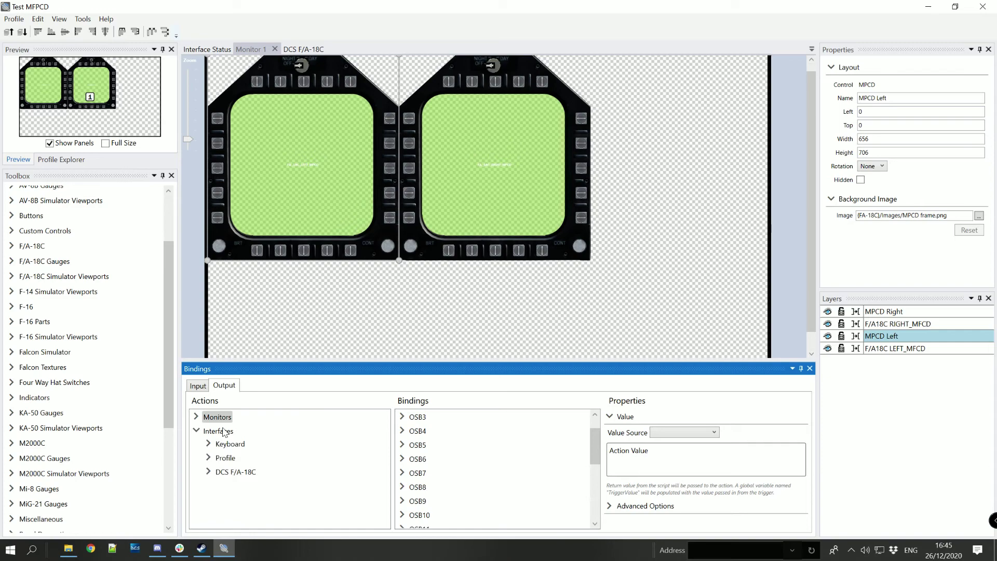
{"action": "left_click", "coordinate": [209, 471]}
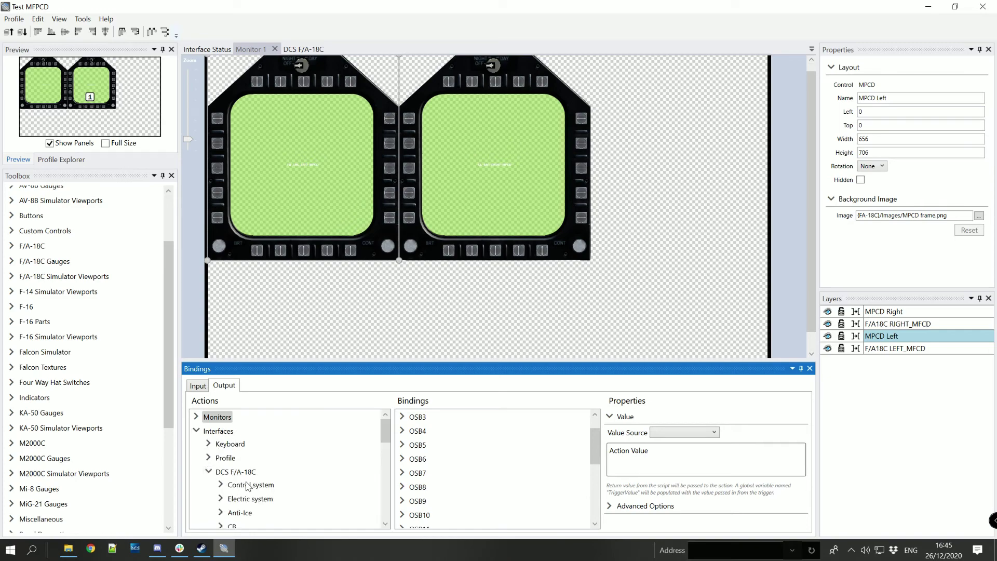
{"action": "scroll", "coordinate": [248, 487], "scroll_direction": "down", "scroll_amount": 5}
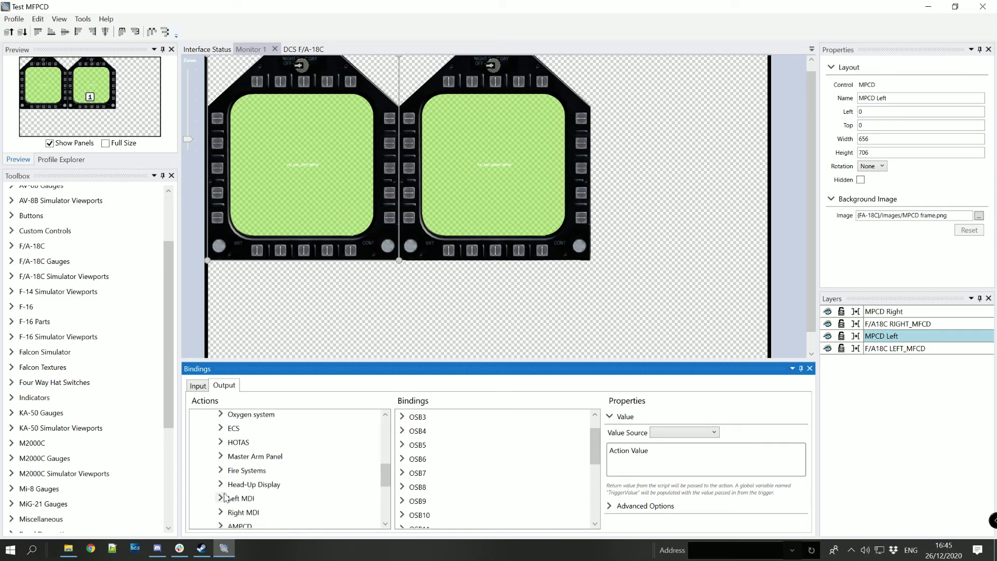
{"action": "left_click", "coordinate": [221, 498]}
Bind "push OSB 01" to OSB1's pushed trigger and "release OSB 01" to its released trigger.
{"action": "scroll", "coordinate": [285, 468], "scroll_direction": "down", "scroll_amount": 3}
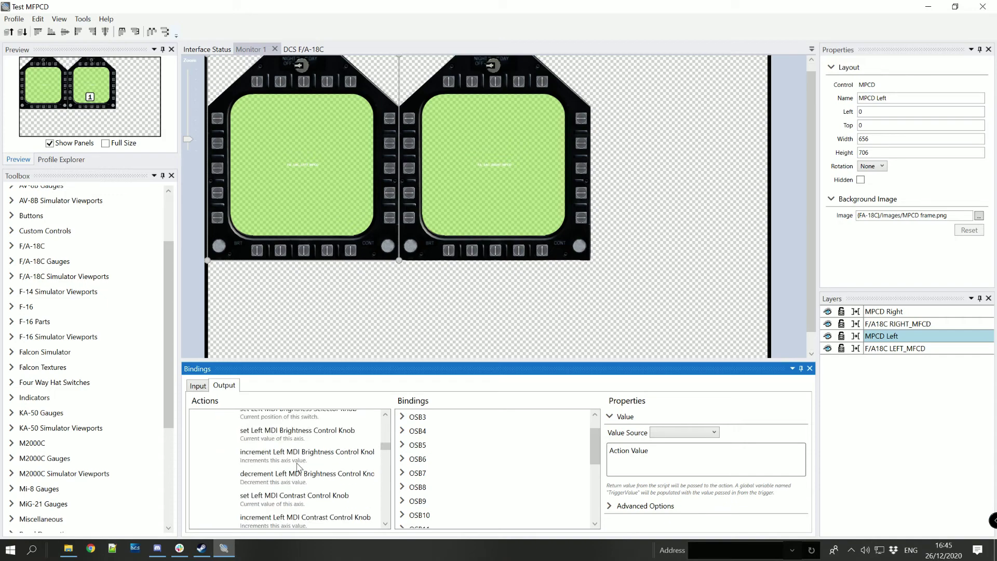
{"action": "scroll", "coordinate": [298, 466], "scroll_direction": "down", "scroll_amount": 2}
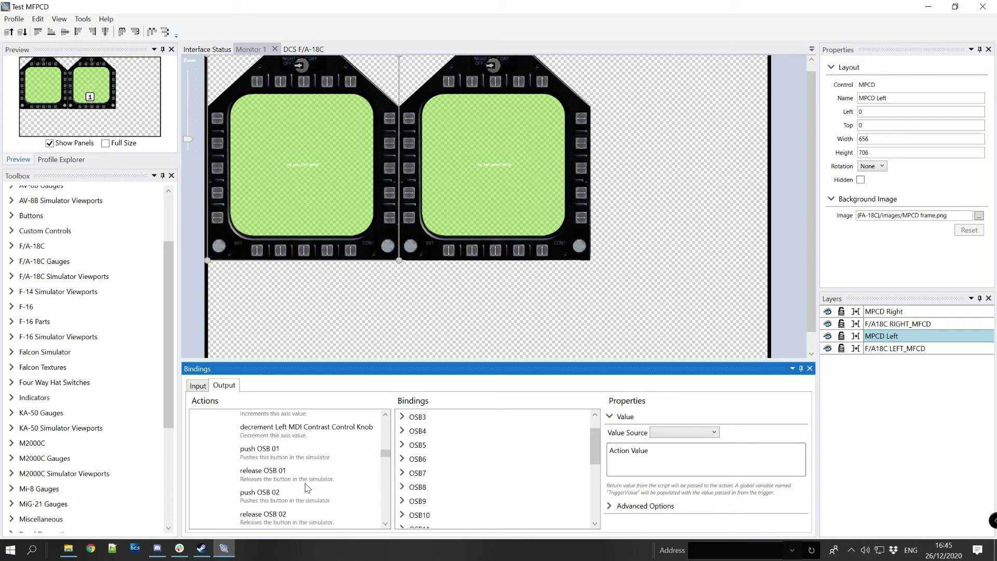
{"action": "scroll", "coordinate": [468, 460], "scroll_direction": "up", "scroll_amount": 2}
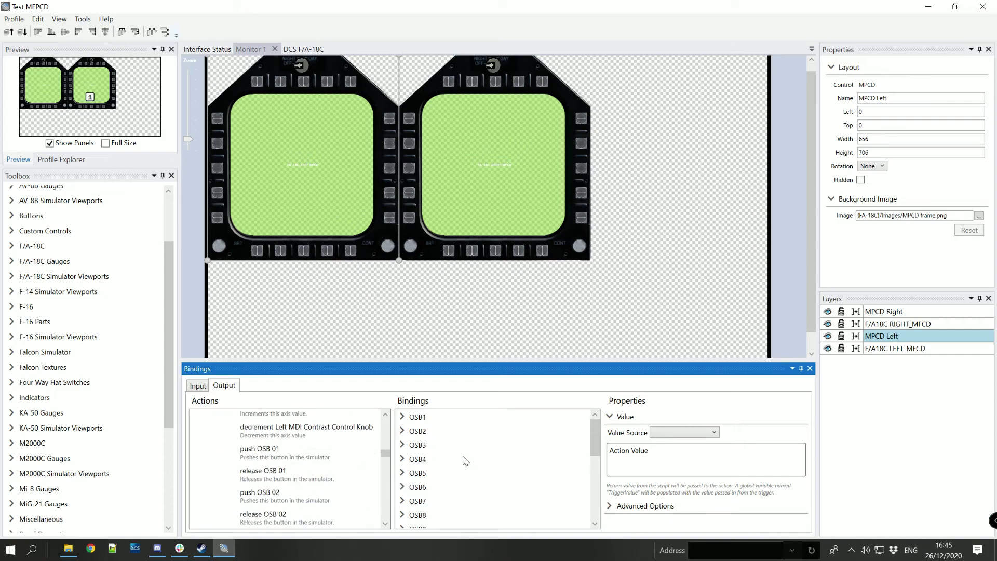
{"action": "left_click", "coordinate": [402, 418]}
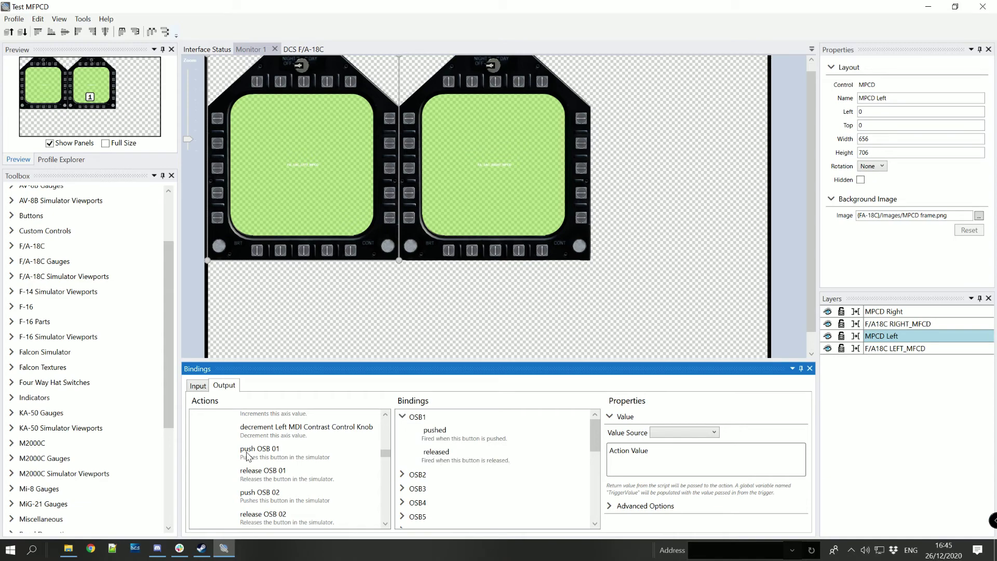
{"action": "left_click_drag", "start_coordinate": [247, 456], "coordinate": [434, 434]}
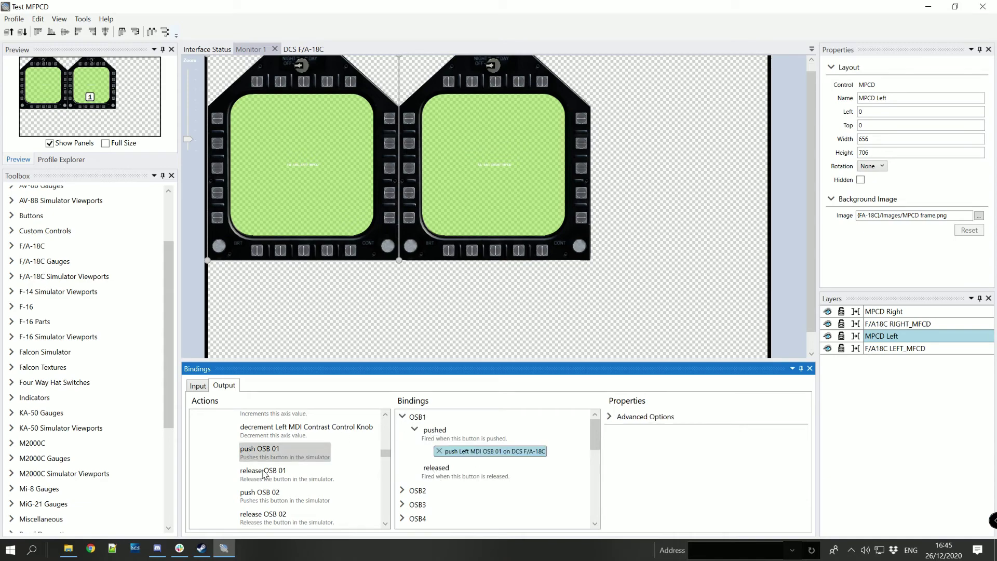
{"action": "left_click_drag", "start_coordinate": [263, 474], "coordinate": [434, 475]}
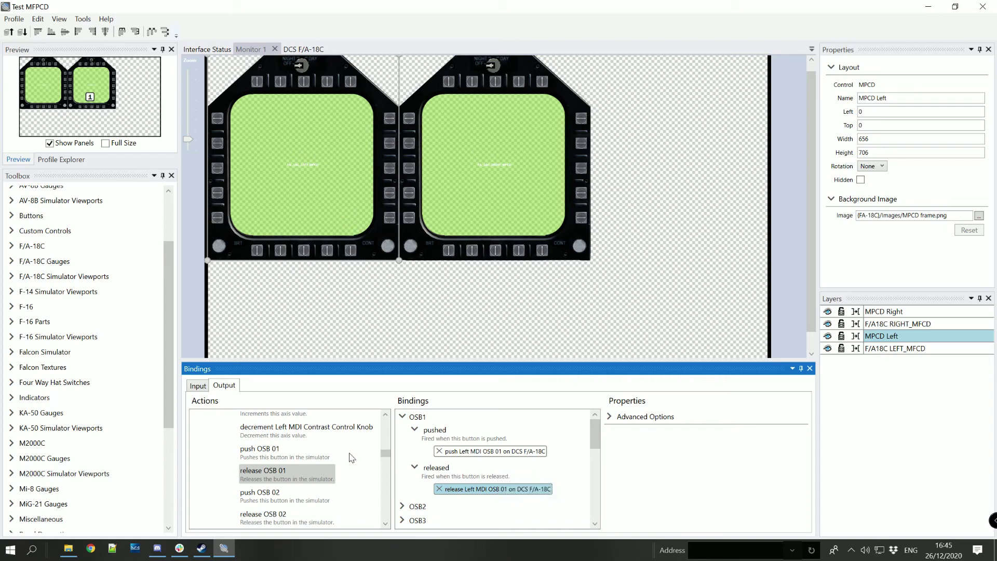
Bind "set Left MDI Brightness Selector Knob" to the Mode Knob's "position changed" output trigger.
{"action": "scroll", "coordinate": [351, 458], "scroll_direction": "up", "scroll_amount": 2}
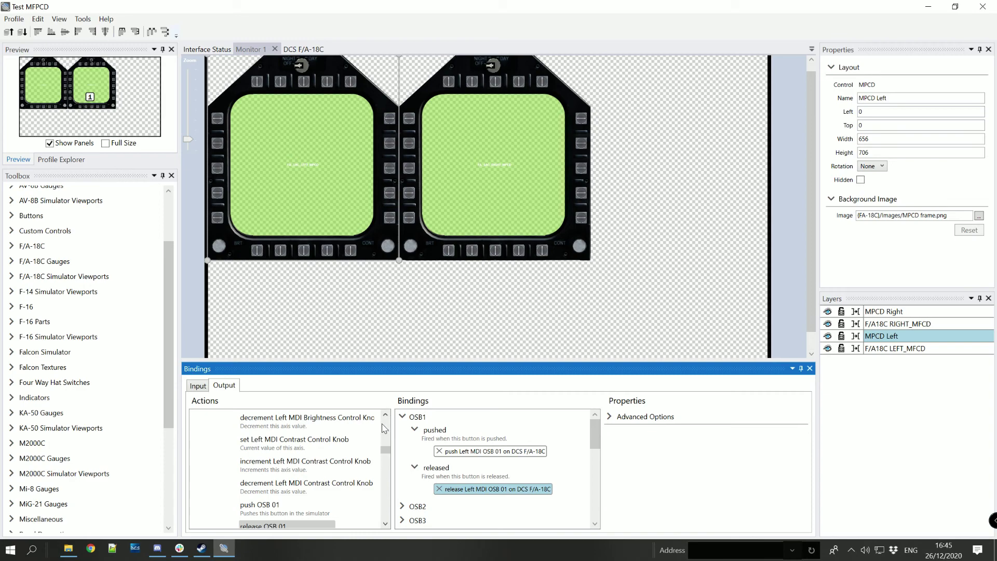
{"action": "scroll", "coordinate": [389, 427], "scroll_direction": "up", "scroll_amount": 8}
{"action": "scroll", "coordinate": [371, 459], "scroll_direction": "down", "scroll_amount": 3}
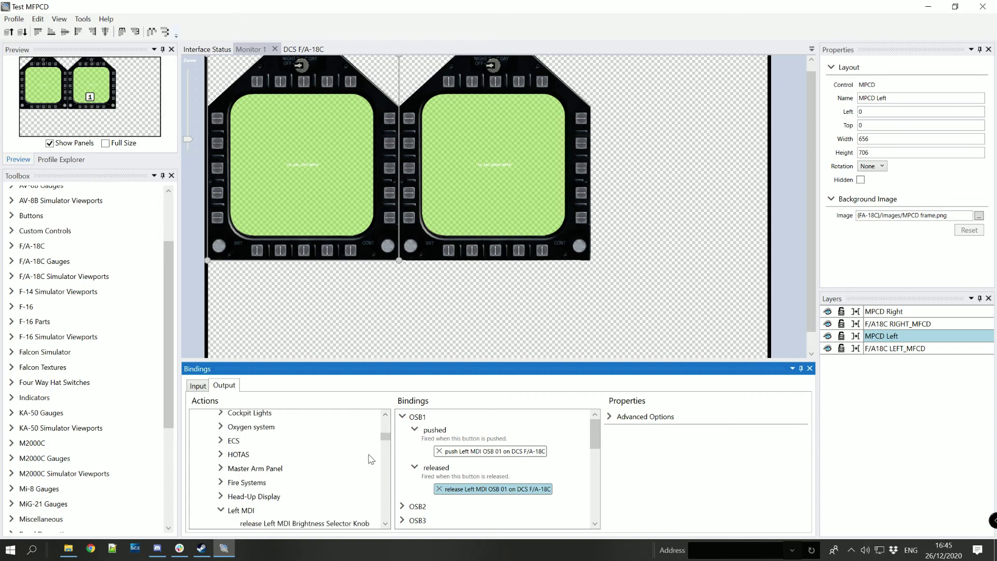
{"action": "scroll", "coordinate": [370, 459], "scroll_direction": "down", "scroll_amount": 1}
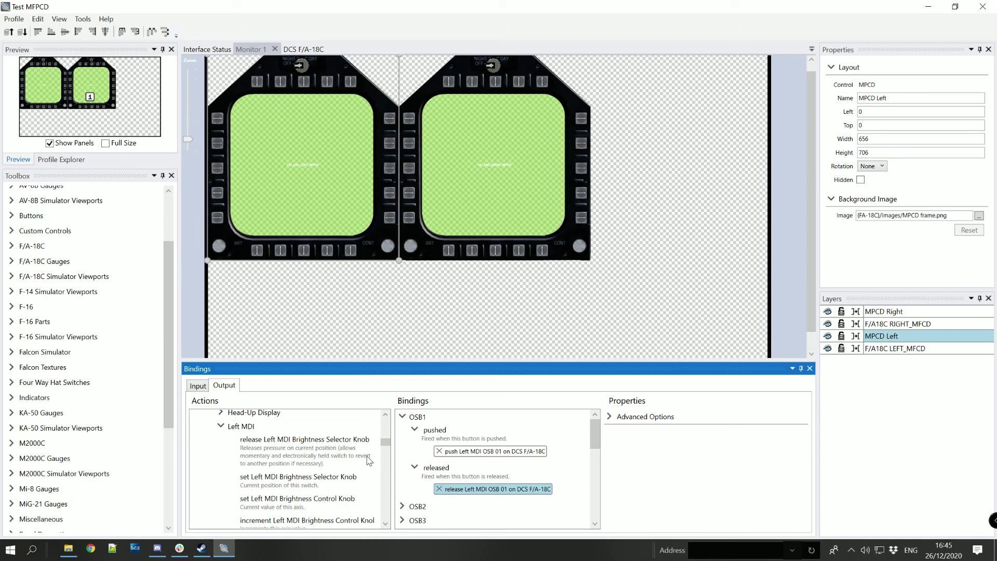
{"action": "mouse_move", "coordinate": [334, 487]}
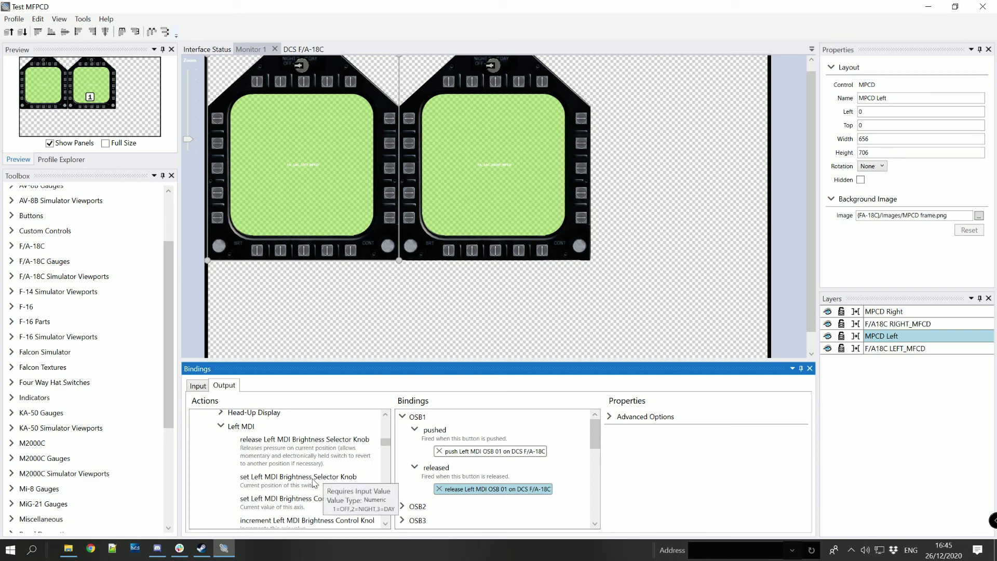
{"action": "left_click", "coordinate": [297, 483]}
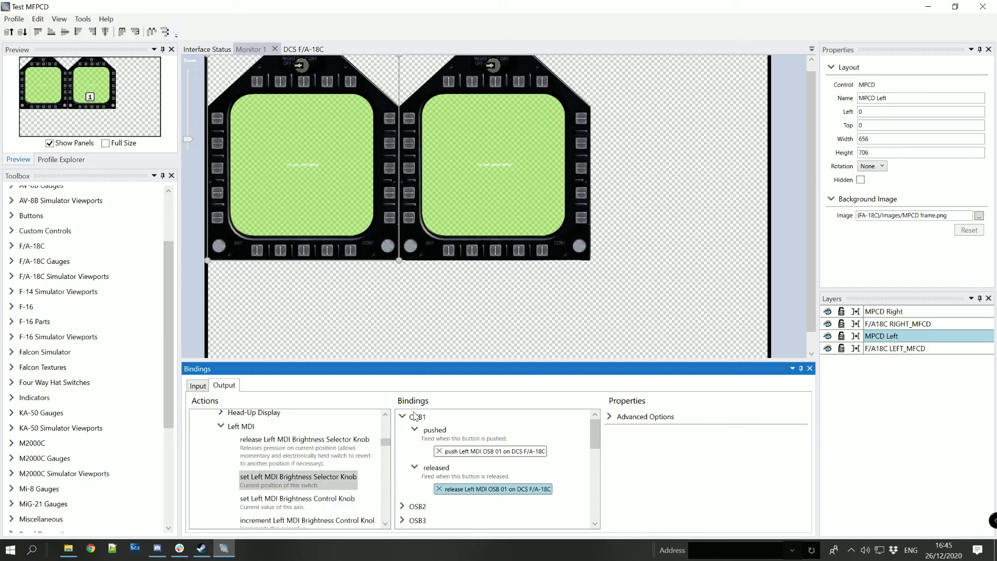
{"action": "scroll", "coordinate": [399, 452], "scroll_direction": "down", "scroll_amount": 5}
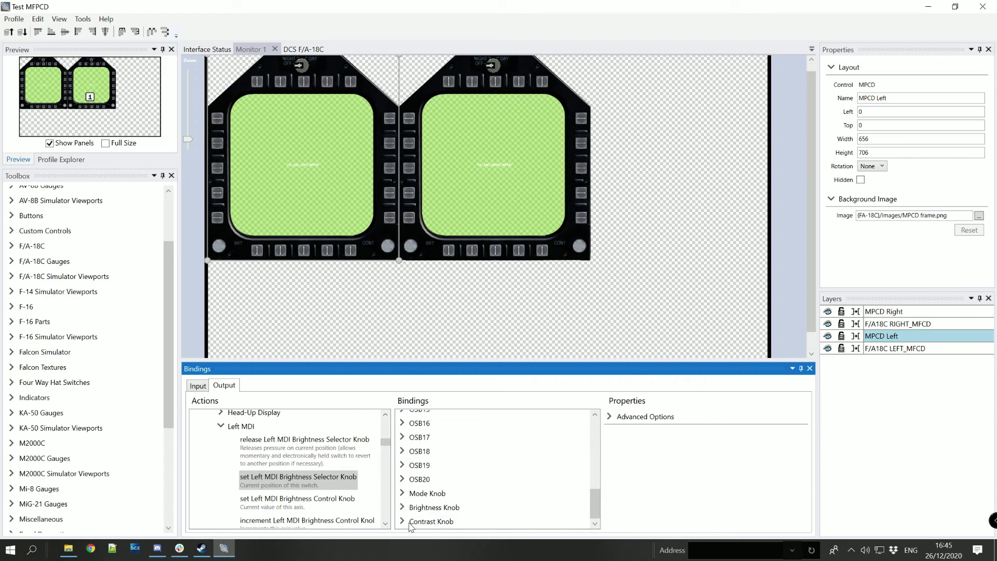
{"action": "left_click", "coordinate": [402, 492]}
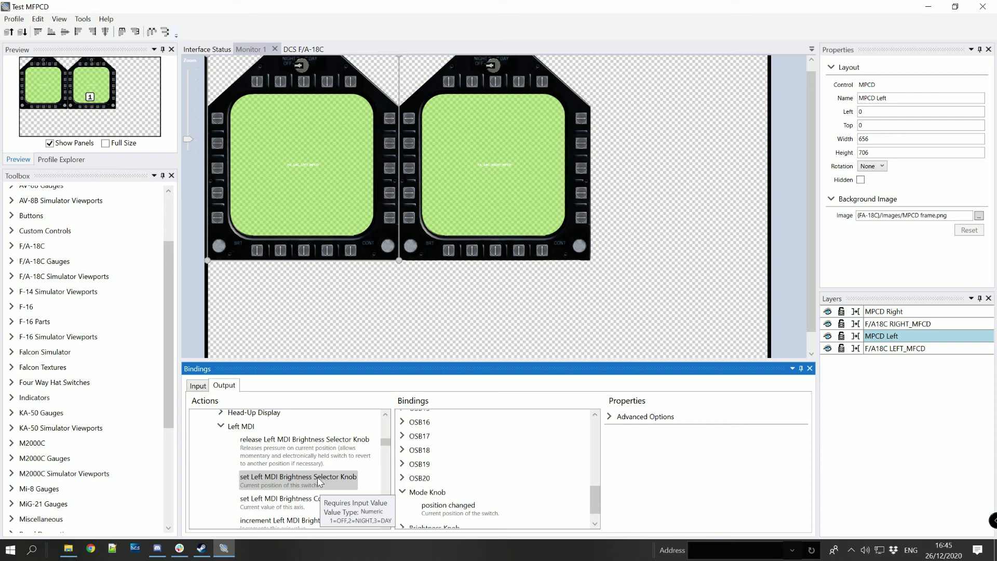
{"action": "left_click_drag", "start_coordinate": [321, 480], "coordinate": [441, 512]}
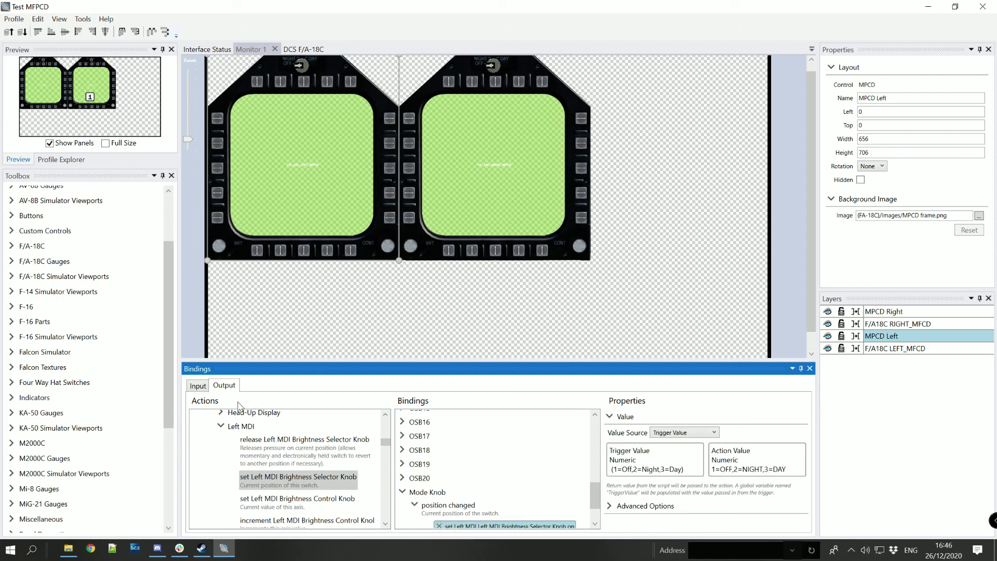
In the input bindings, bind "Left MDI Brightness Selector Knob changed" to the Mode Knob's "set position" action.
{"action": "left_click", "coordinate": [201, 386]}
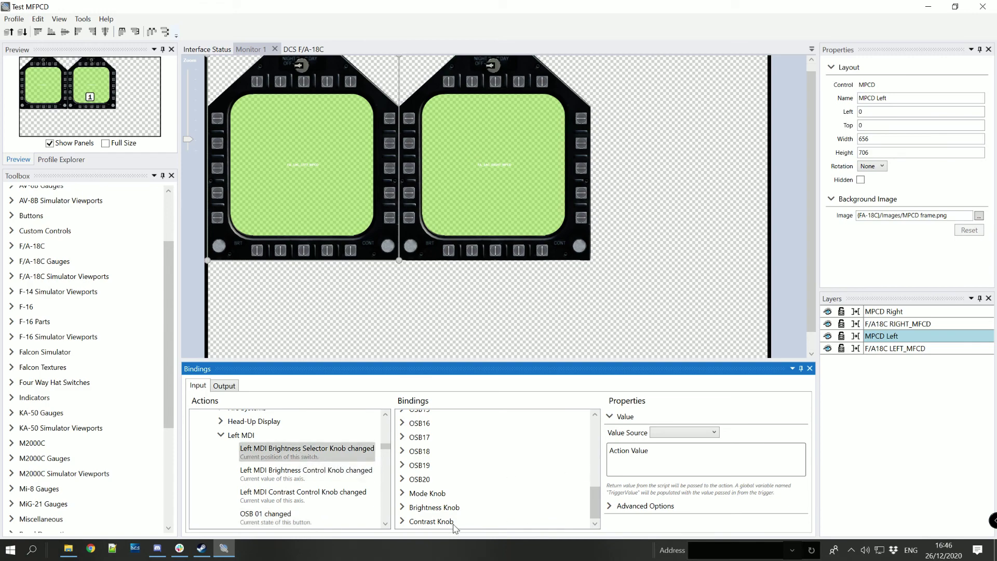
{"action": "left_click", "coordinate": [403, 494]}
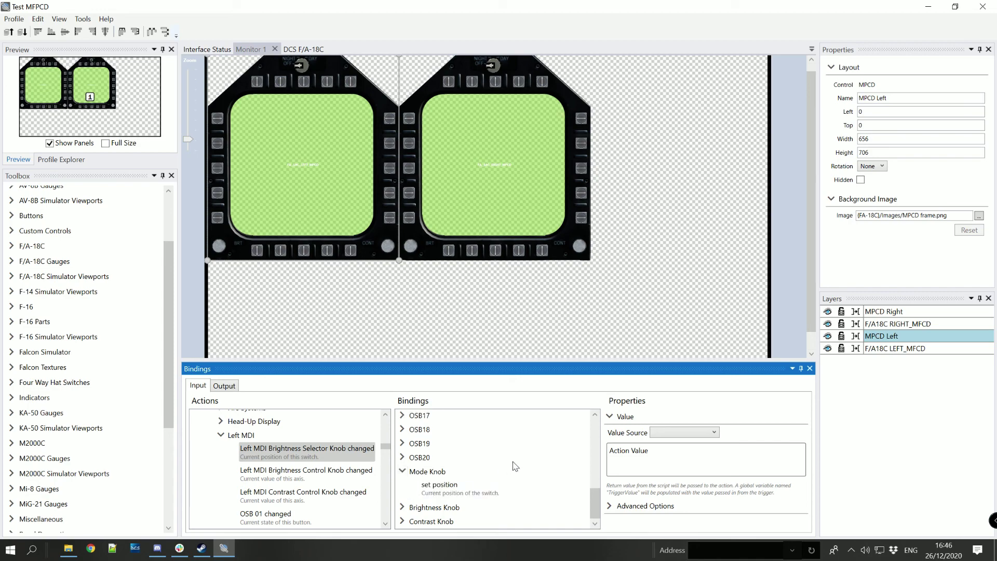
{"action": "left_click_drag", "start_coordinate": [362, 457], "coordinate": [441, 488]}
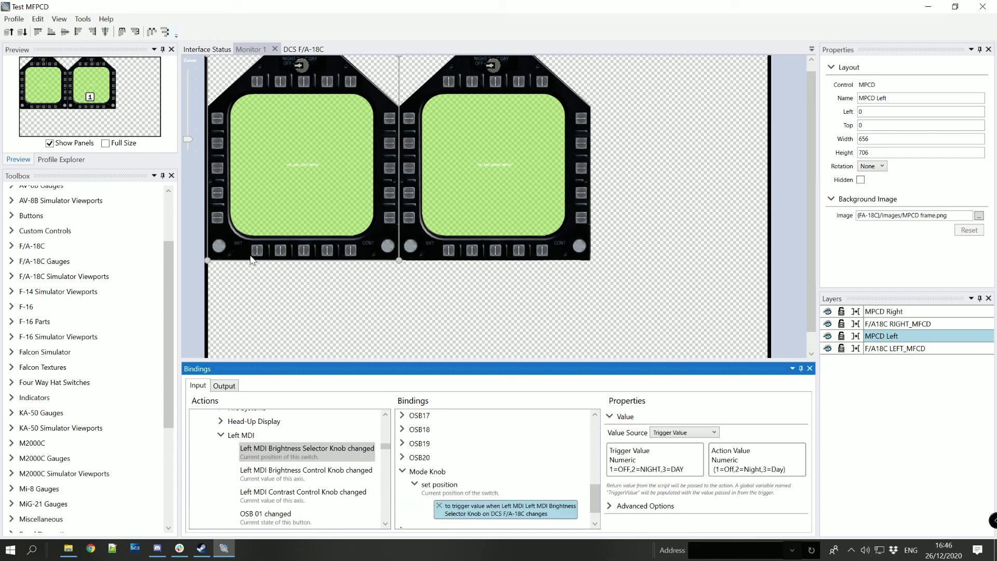